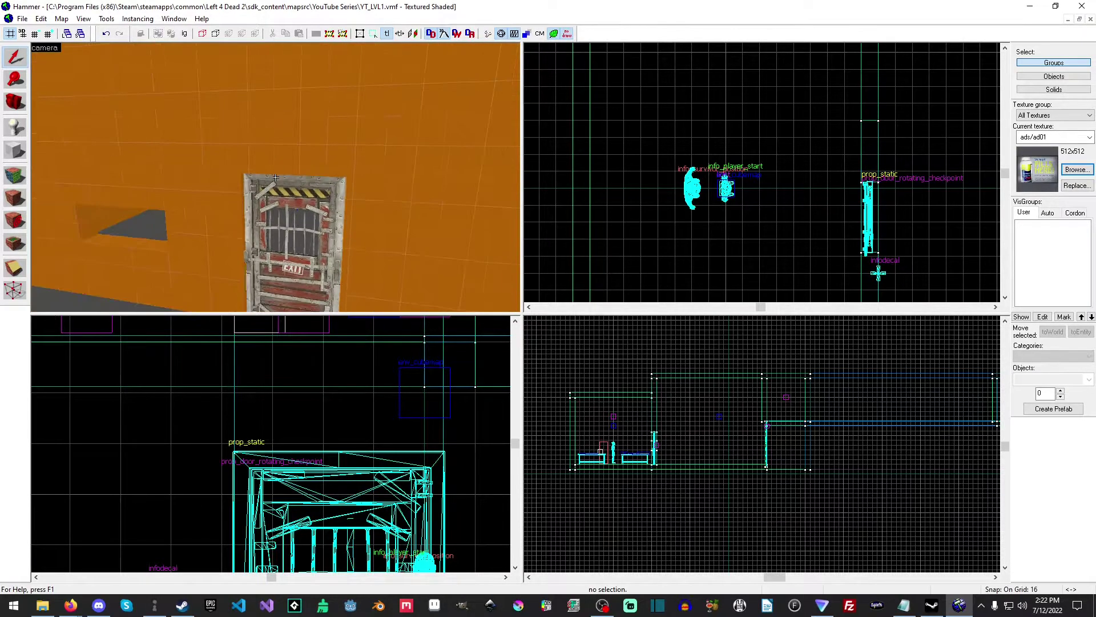
Step: Examine the exit checkpoint door and the arrow decal on the wall beside the ladder in the 3D view
{"action": "key", "text": "w"}
{"action": "key", "text": "d"}
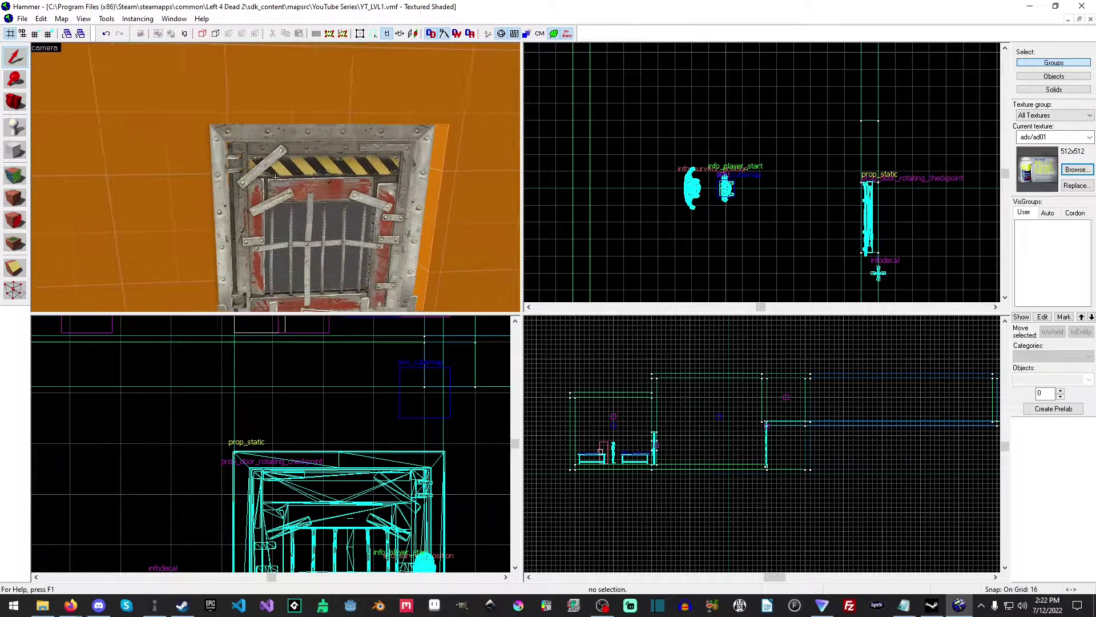
{"action": "key", "text": "z"}
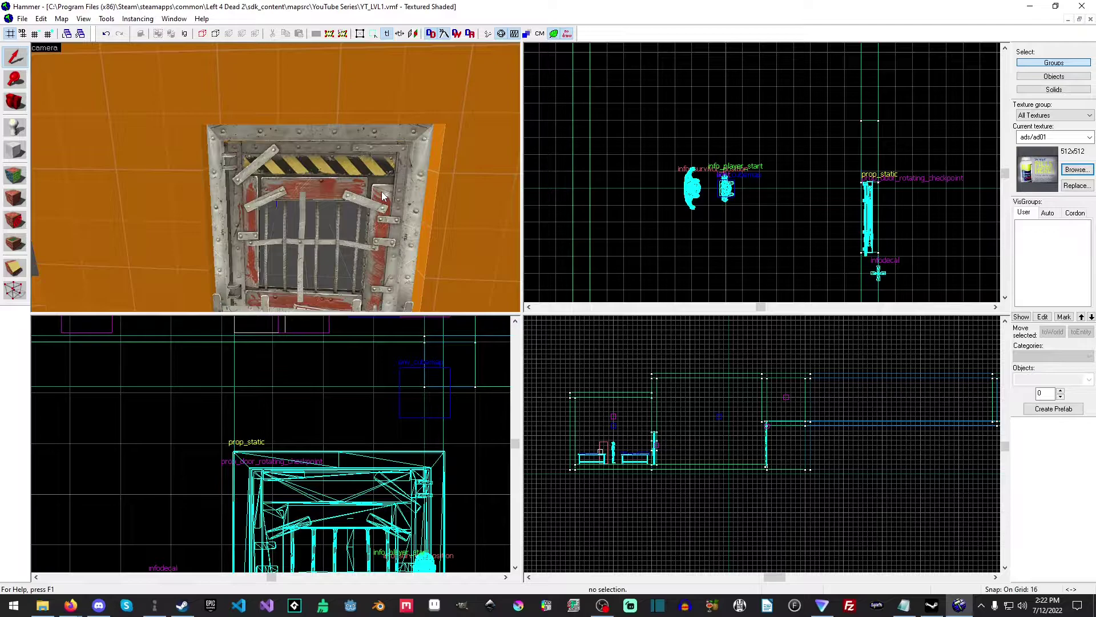
{"action": "key", "text": "z"}
{"action": "key", "text": "w"}
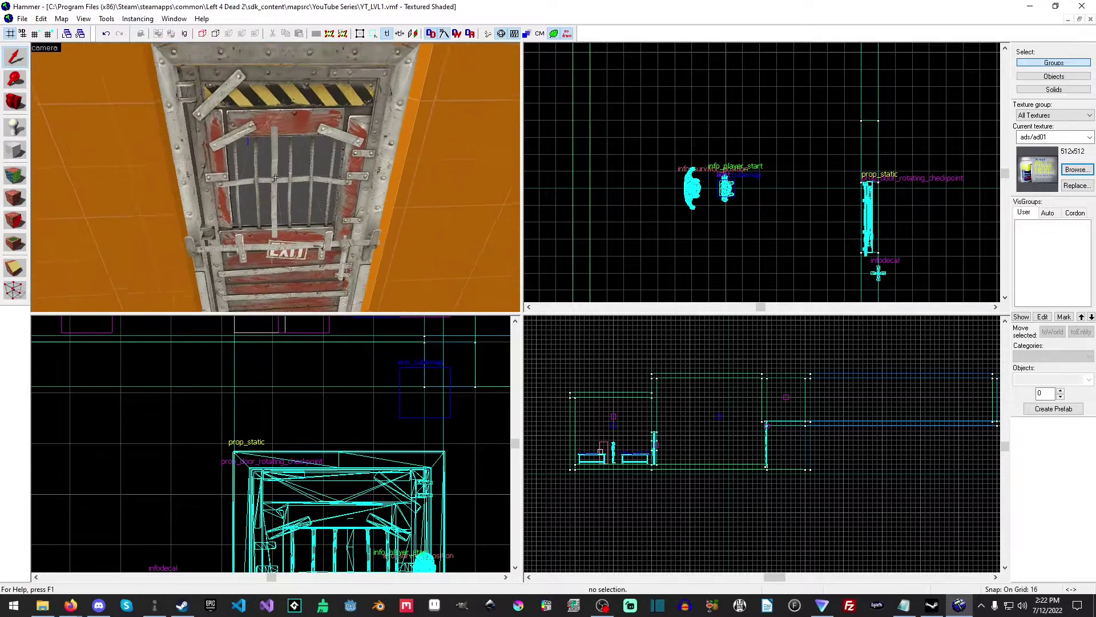
{"action": "key", "text": "w"}
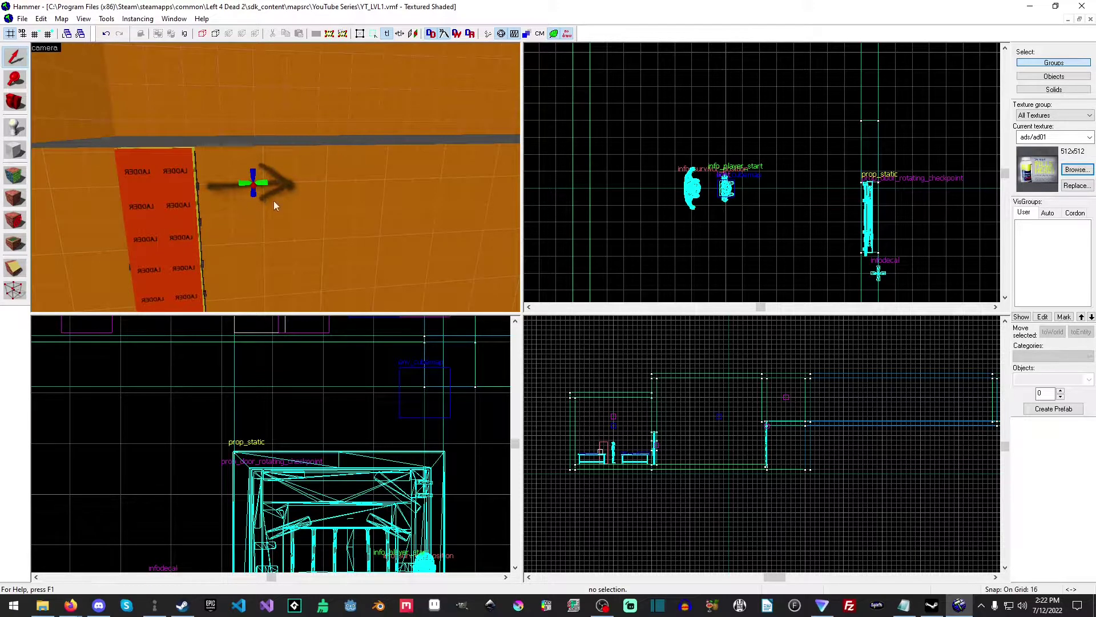
{"action": "key", "text": "z"}
{"action": "left_click", "coordinate": [289, 192]}
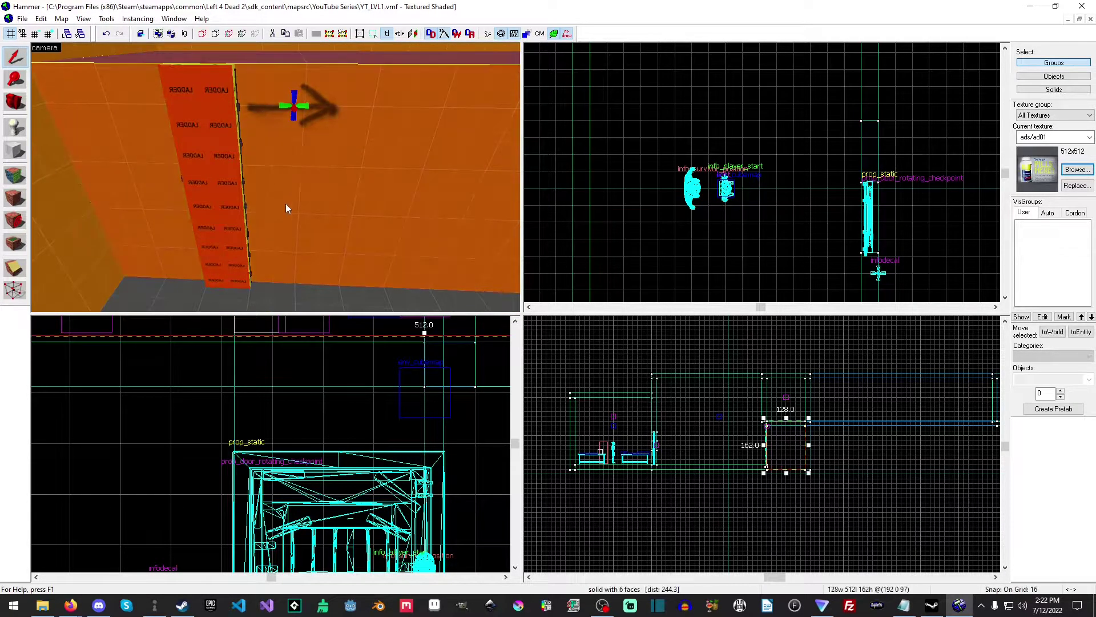
{"action": "key", "text": "z"}
{"action": "key", "text": "z"}
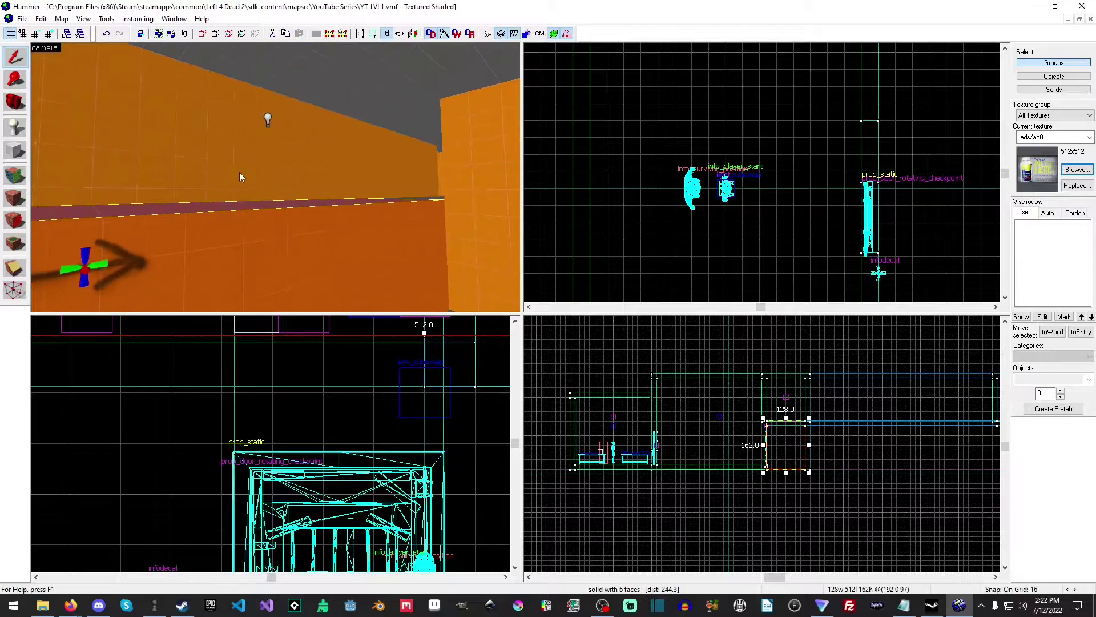
{"action": "key", "text": "z"}
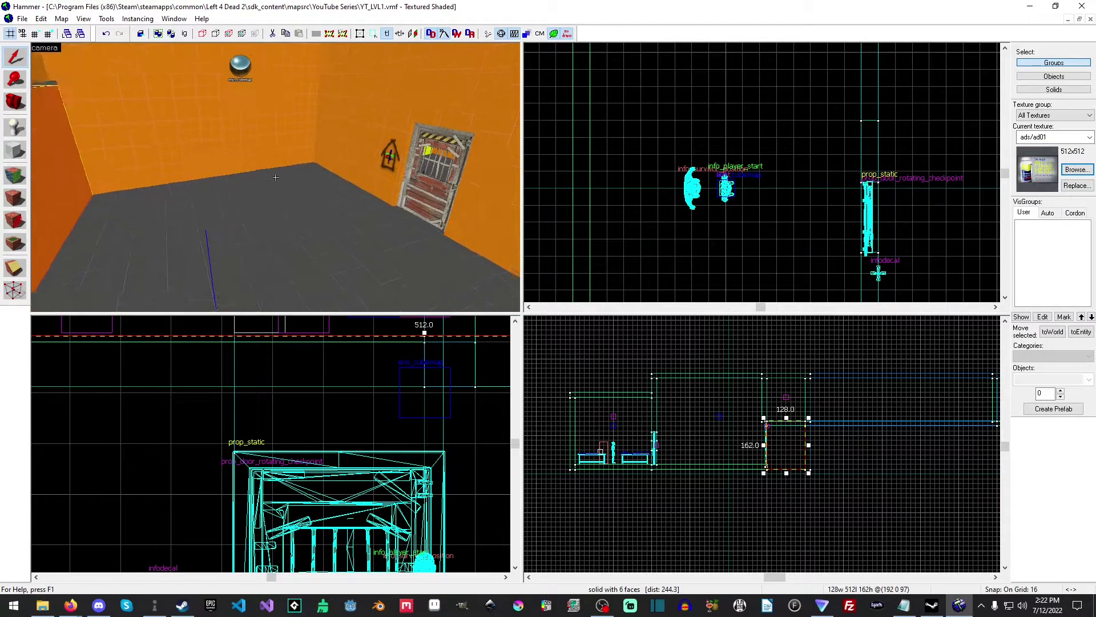
Step: Examine the house decal on the wall next to the checkpoint door, up close and from farther back
{"action": "key", "text": "w"}
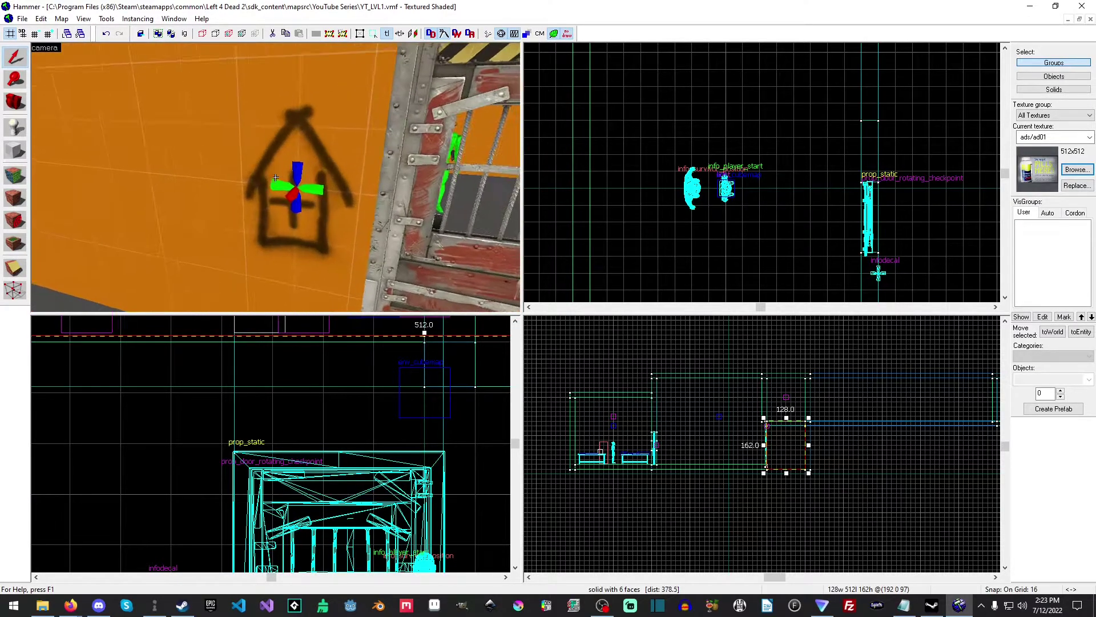
{"action": "key", "text": "w"}
{"action": "key", "text": "s"}
{"action": "key", "text": "z"}
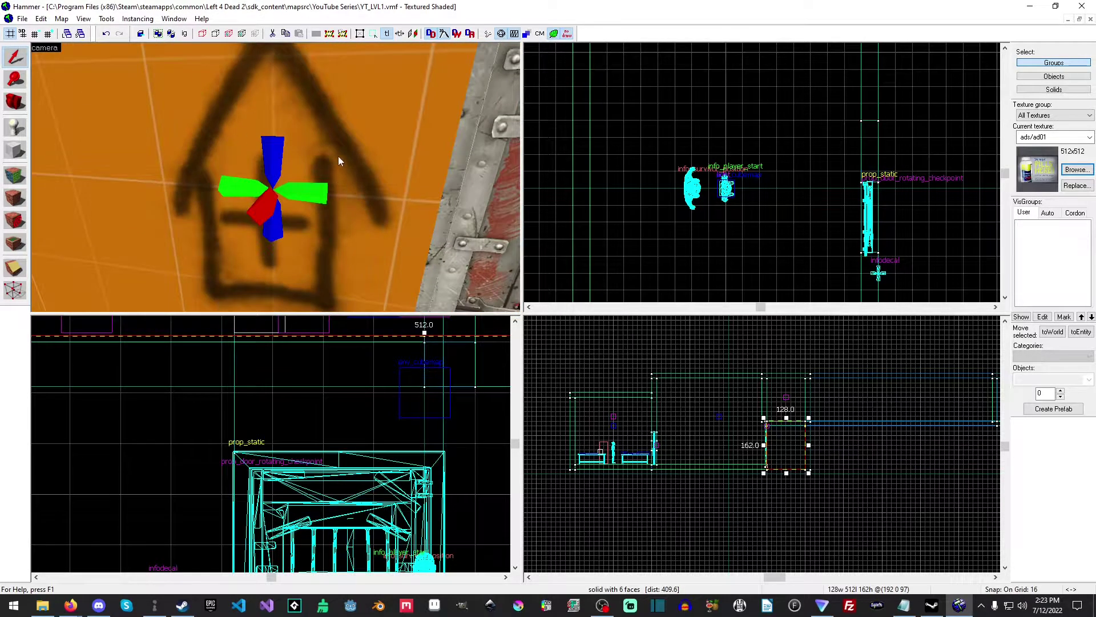
{"action": "key", "text": "z"}
{"action": "key", "text": "s"}
{"action": "key", "text": "z"}
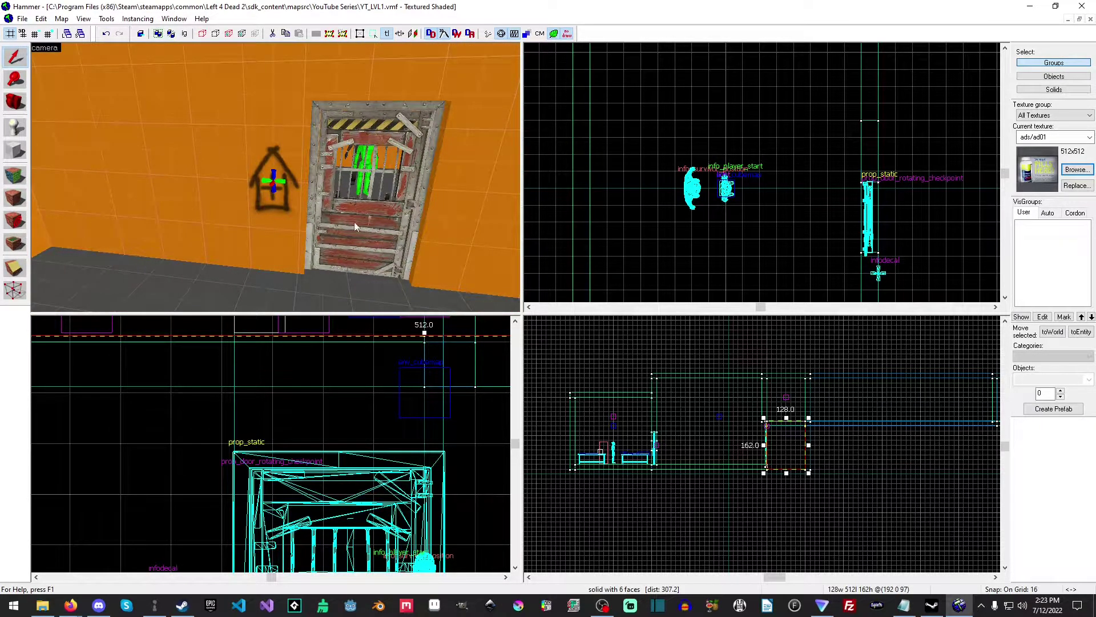
{"action": "key", "text": "z"}
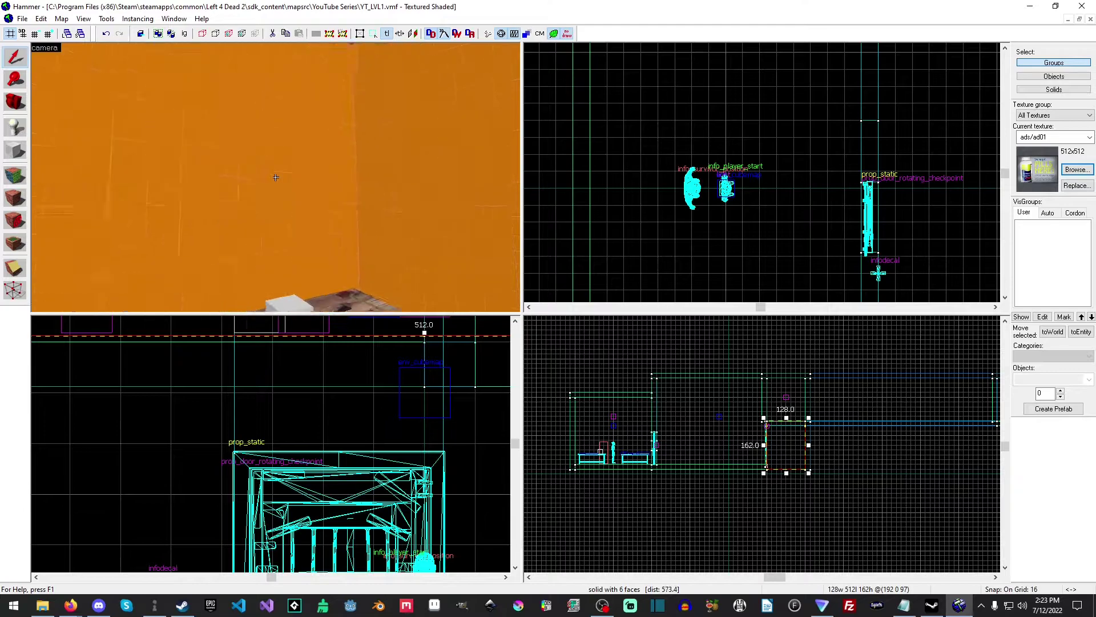
Step: Place an overlay with the ads/ad01 texture on the orange wall above the two tables
{"action": "key", "text": "s"}
{"action": "key", "text": "z"}
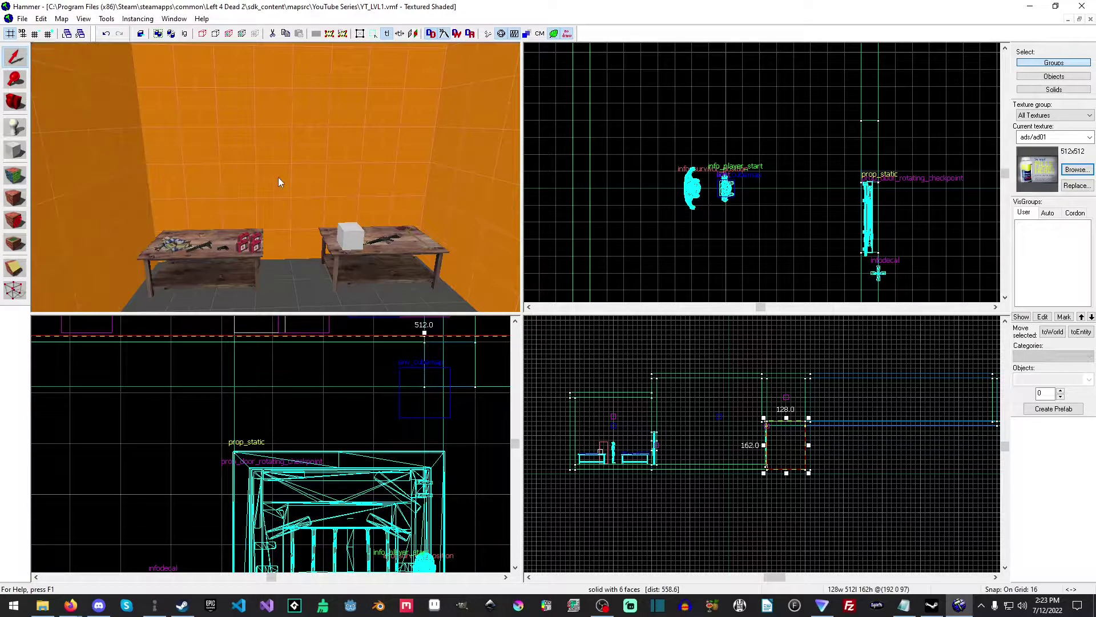
{"action": "left_click", "coordinate": [22, 177]}
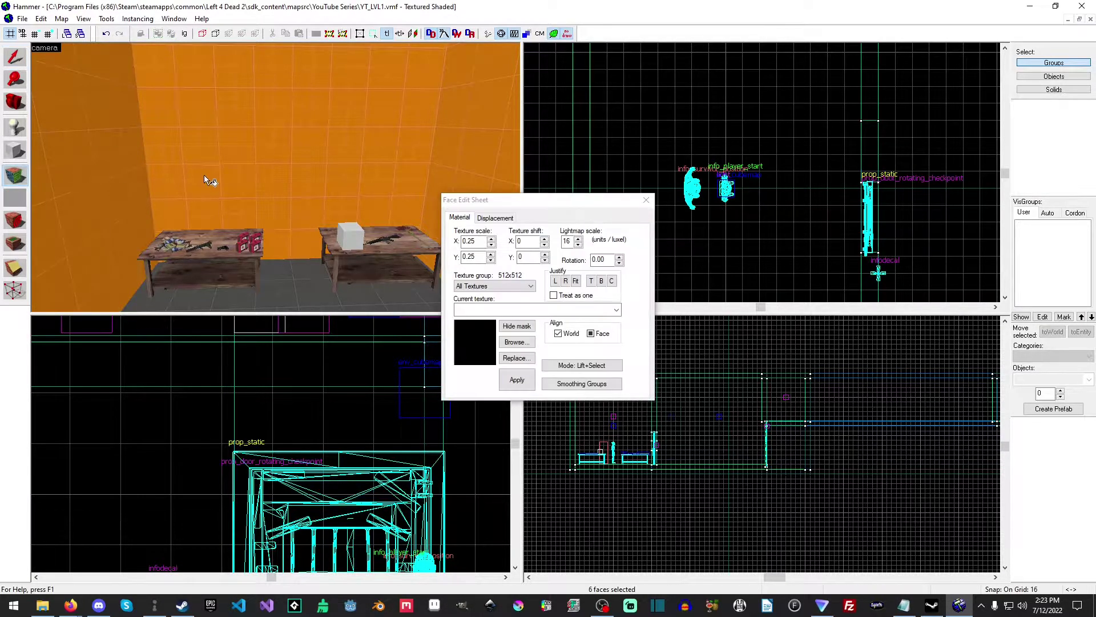
{"action": "left_click", "coordinate": [646, 202]}
{"action": "left_click", "coordinate": [12, 243]}
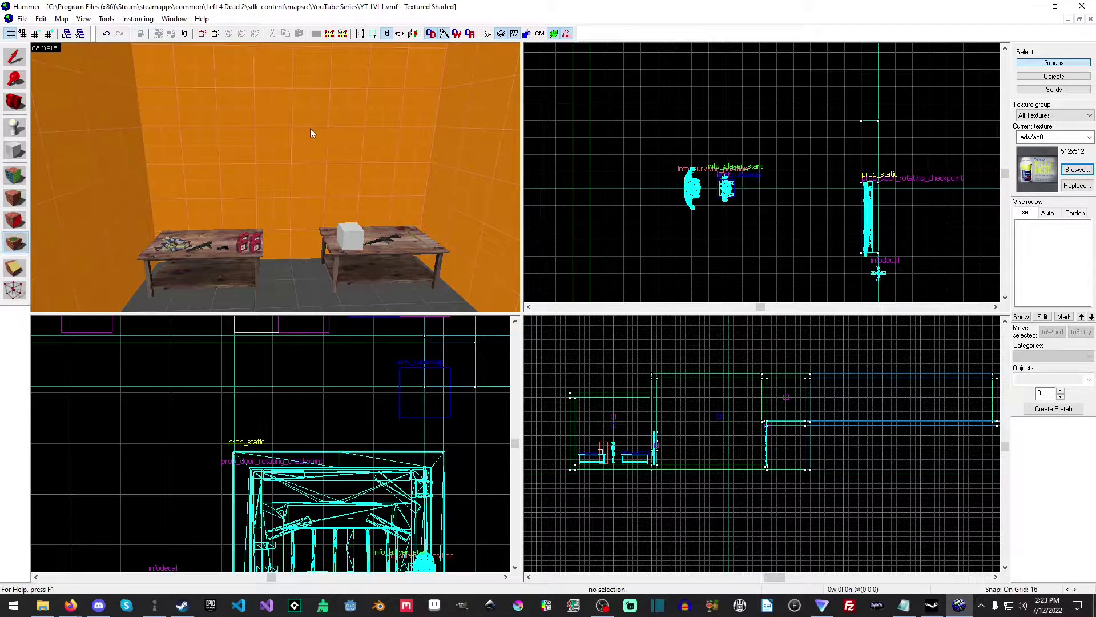
{"action": "left_click", "coordinate": [290, 131]}
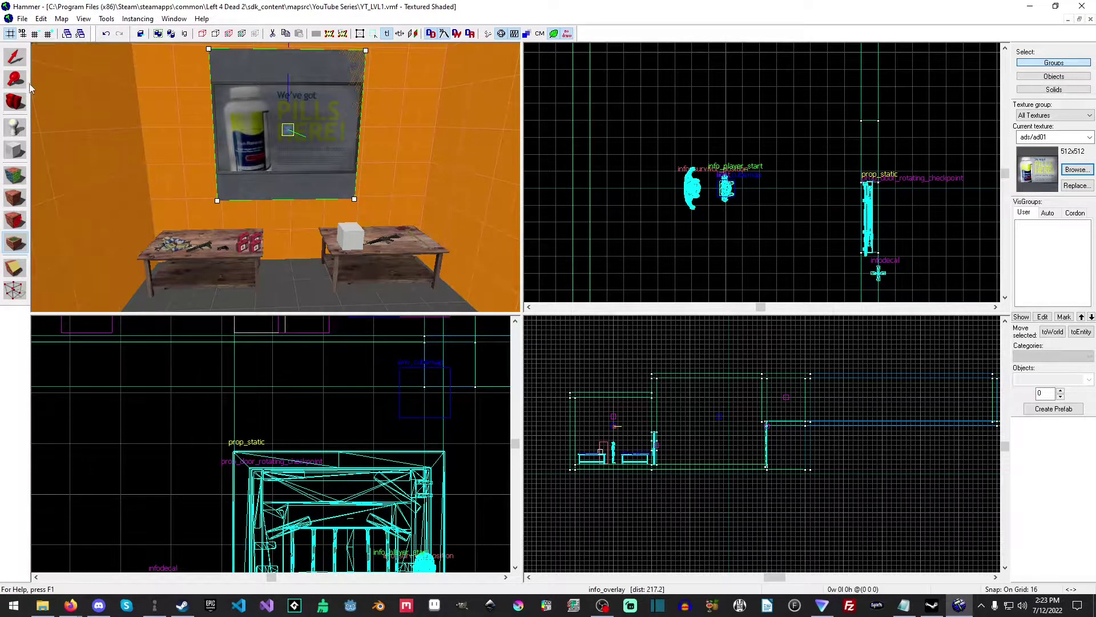
Step: Select the pills ad overlay and examine it from different distances and angles
{"action": "key", "text": "shift+s"}
{"action": "left_click", "coordinate": [309, 143]}
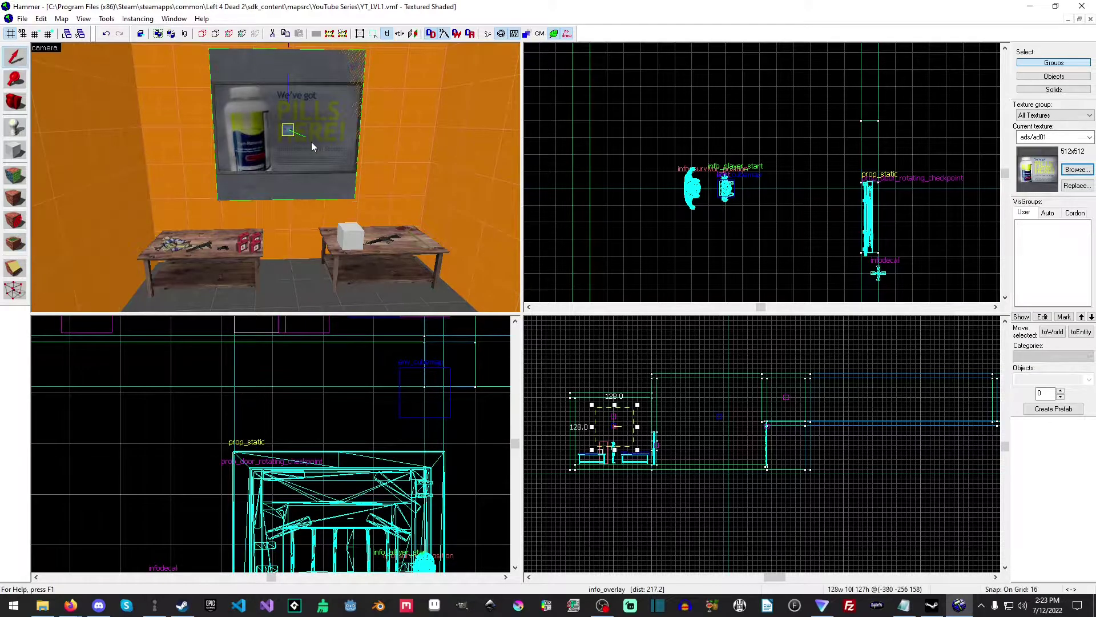
{"action": "key", "text": "w"}
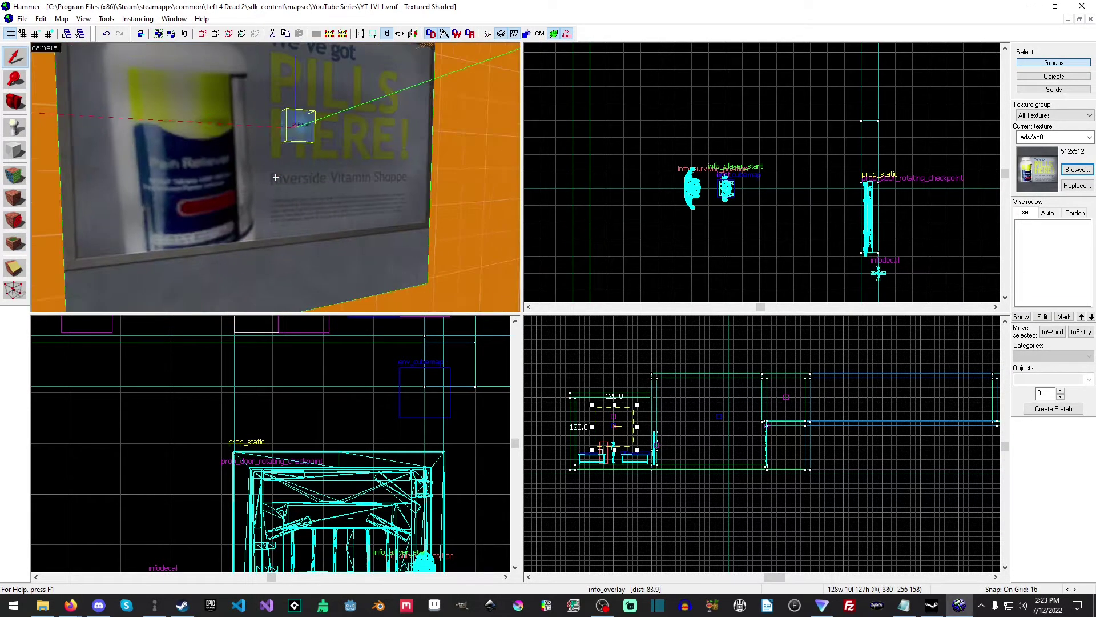
{"action": "key", "text": "s"}
{"action": "key", "text": "z"}
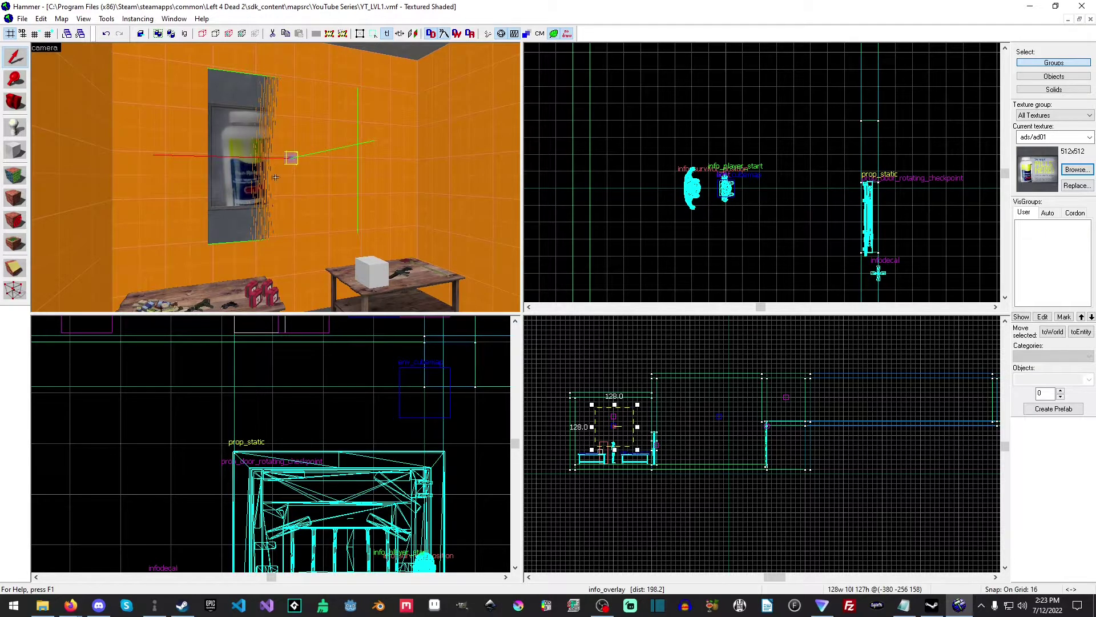
{"action": "key", "text": "w"}
{"action": "key", "text": "s"}
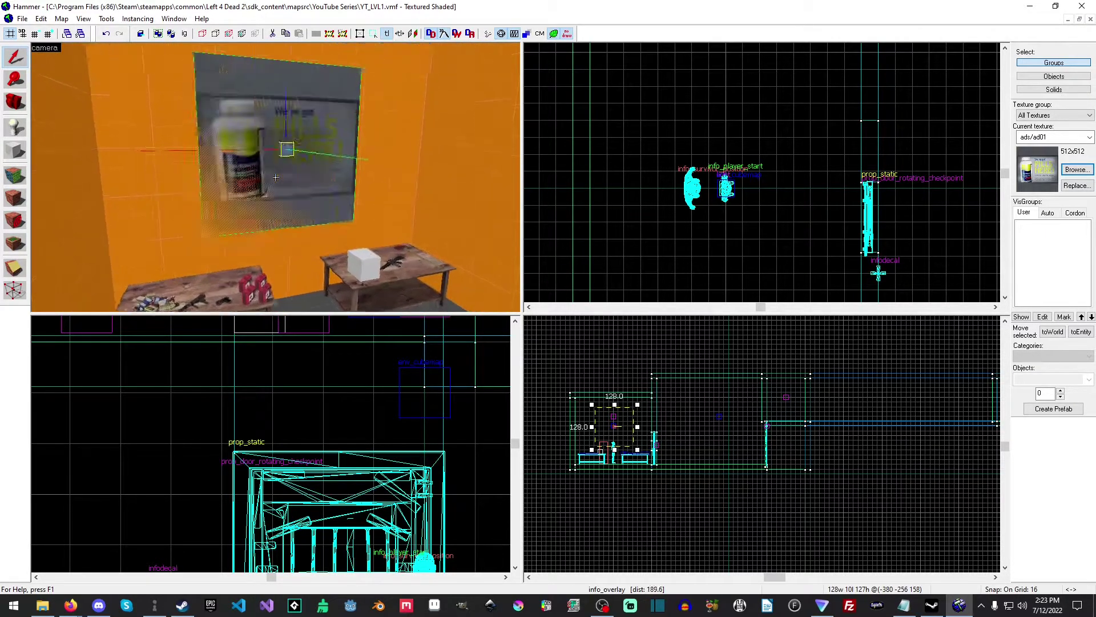
{"action": "scroll", "coordinate": [276, 177], "scroll_direction": "up", "scroll_amount": 2}
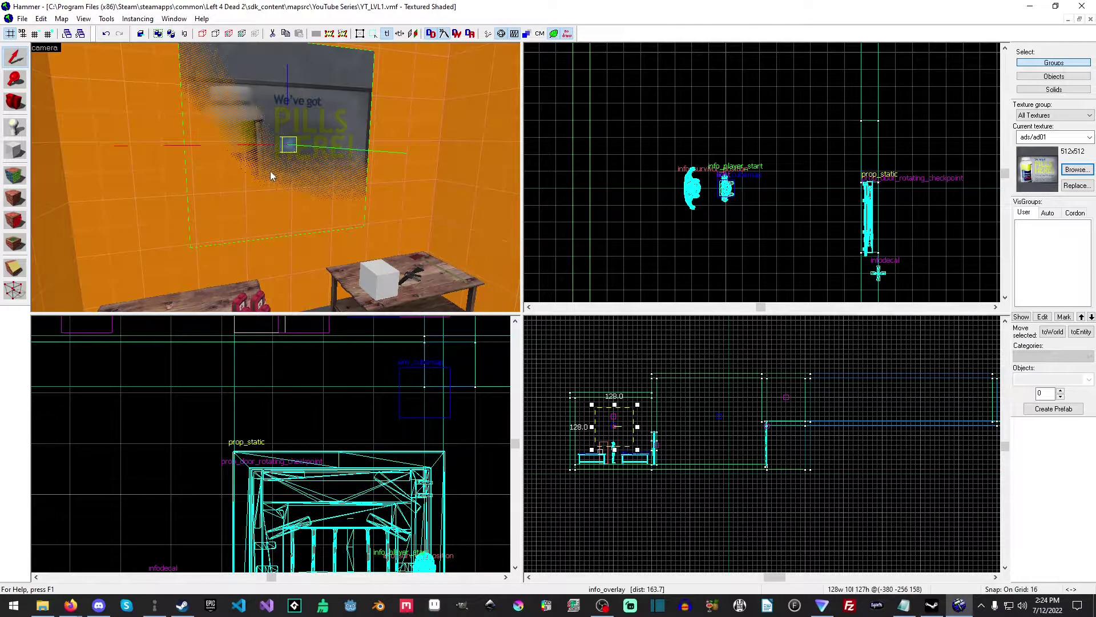
{"action": "key", "text": "z"}
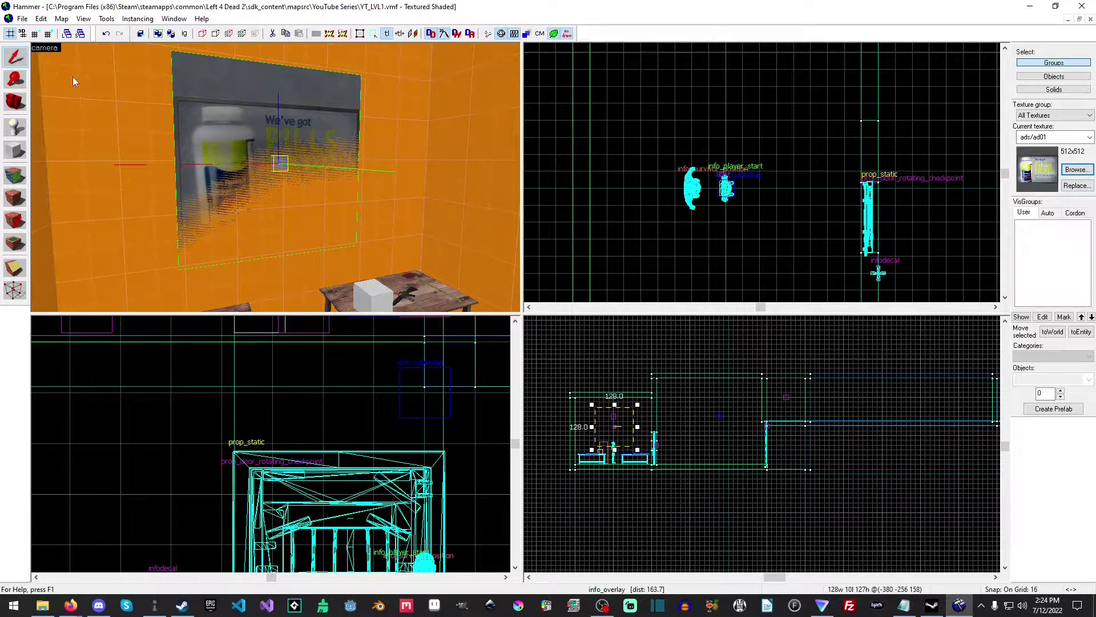
Step: Open the pills ad overlay's properties and review its material, brush faces, and U and V start and end entries
{"action": "double_click", "coordinate": [279, 168]}
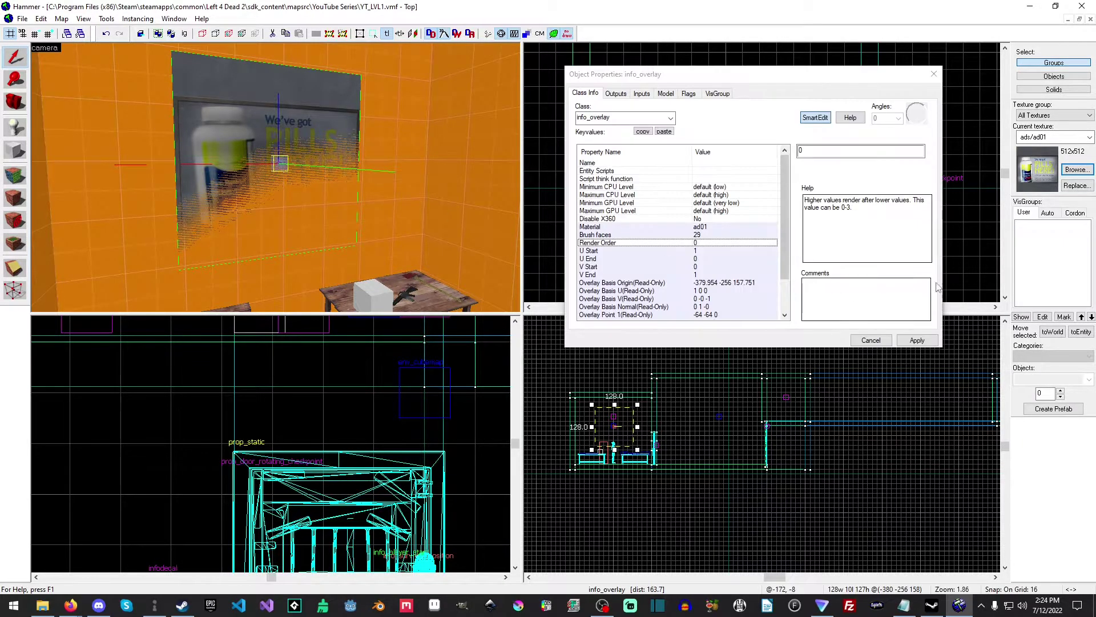
{"action": "scroll", "coordinate": [669, 215], "scroll_direction": "down", "scroll_amount": 2}
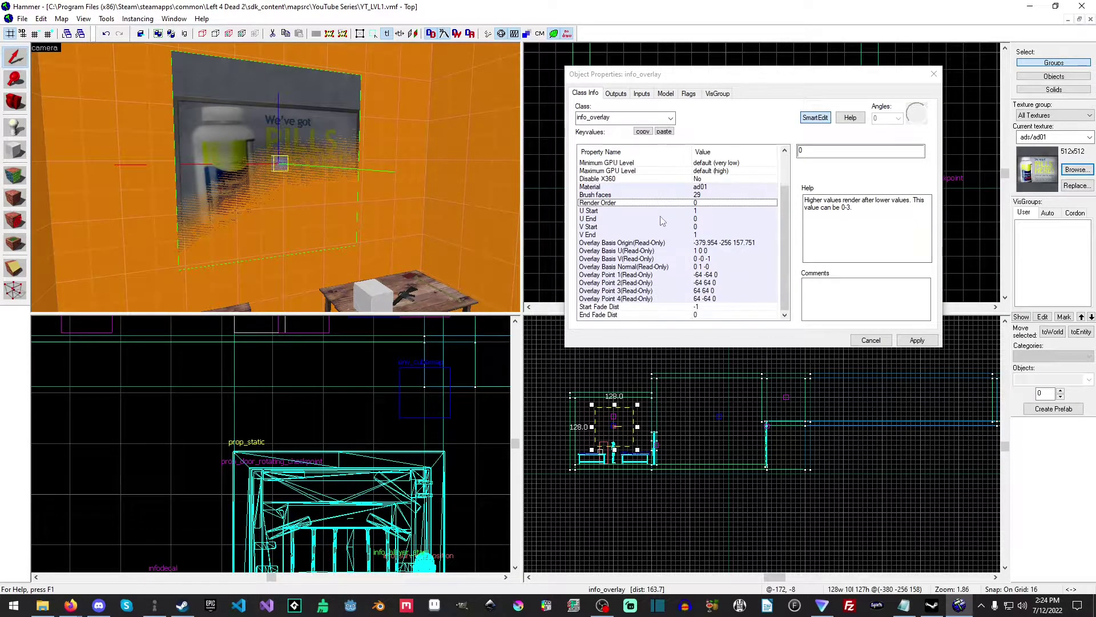
{"action": "left_click", "coordinate": [631, 220]}
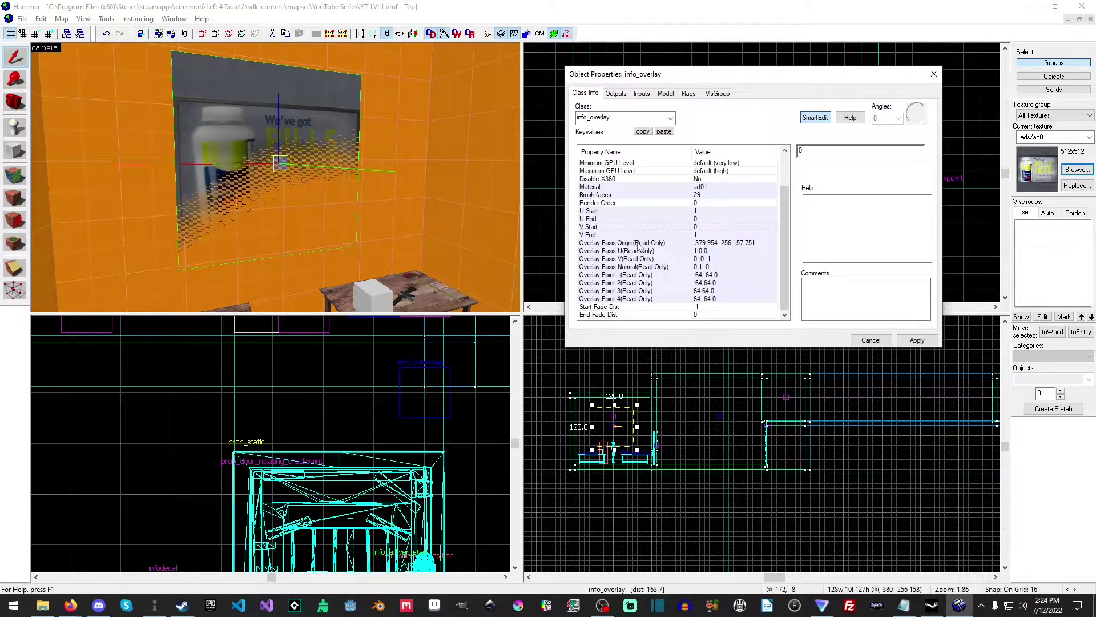
{"action": "left_click", "coordinate": [630, 228]}
{"action": "scroll", "coordinate": [639, 246], "scroll_direction": "up", "scroll_amount": 2}
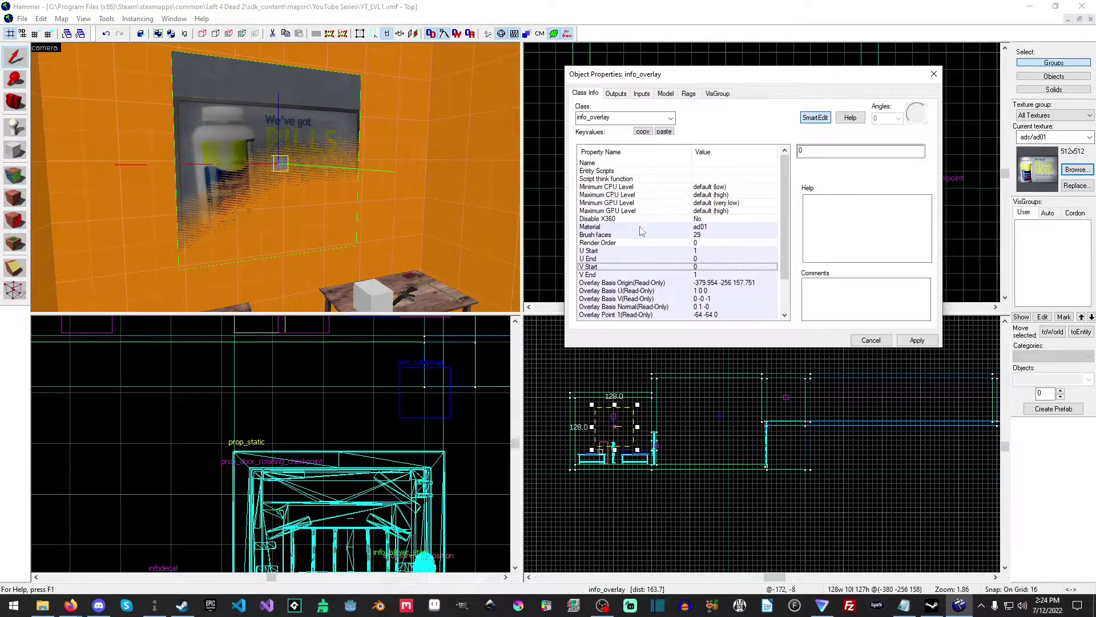
{"action": "left_click", "coordinate": [639, 227]}
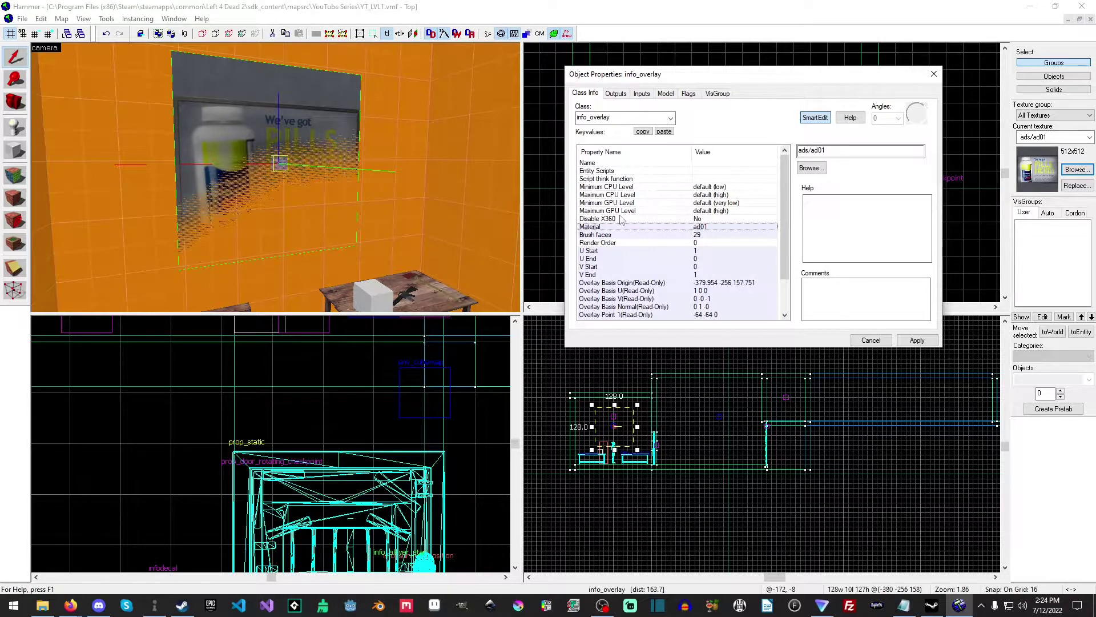
{"action": "left_click", "coordinate": [615, 236]}
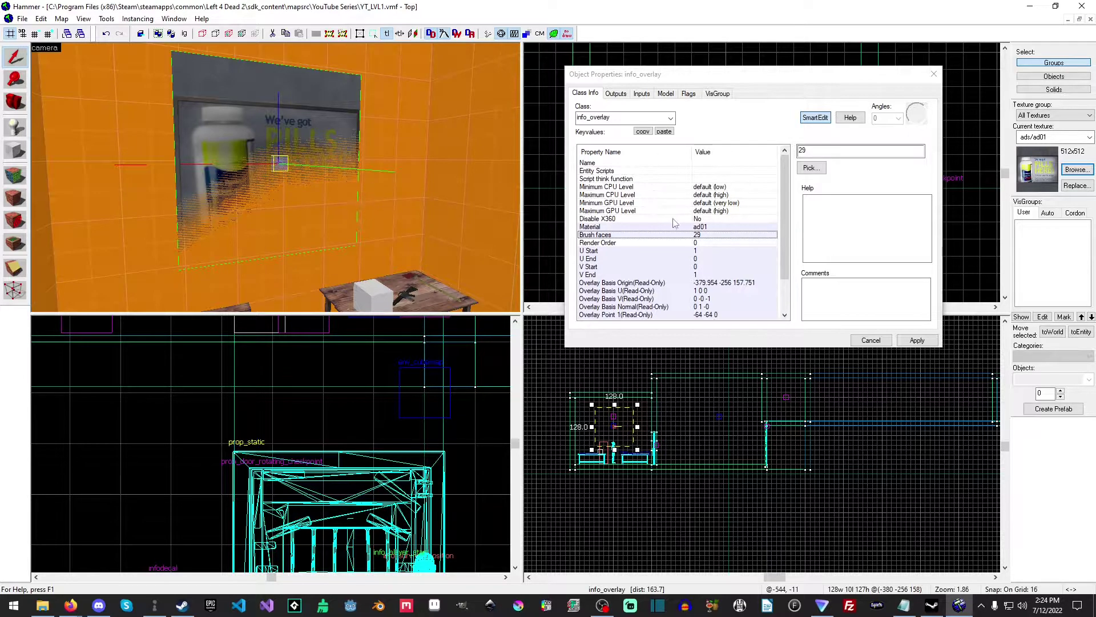
{"action": "scroll", "coordinate": [675, 234], "scroll_direction": "down", "scroll_amount": 2}
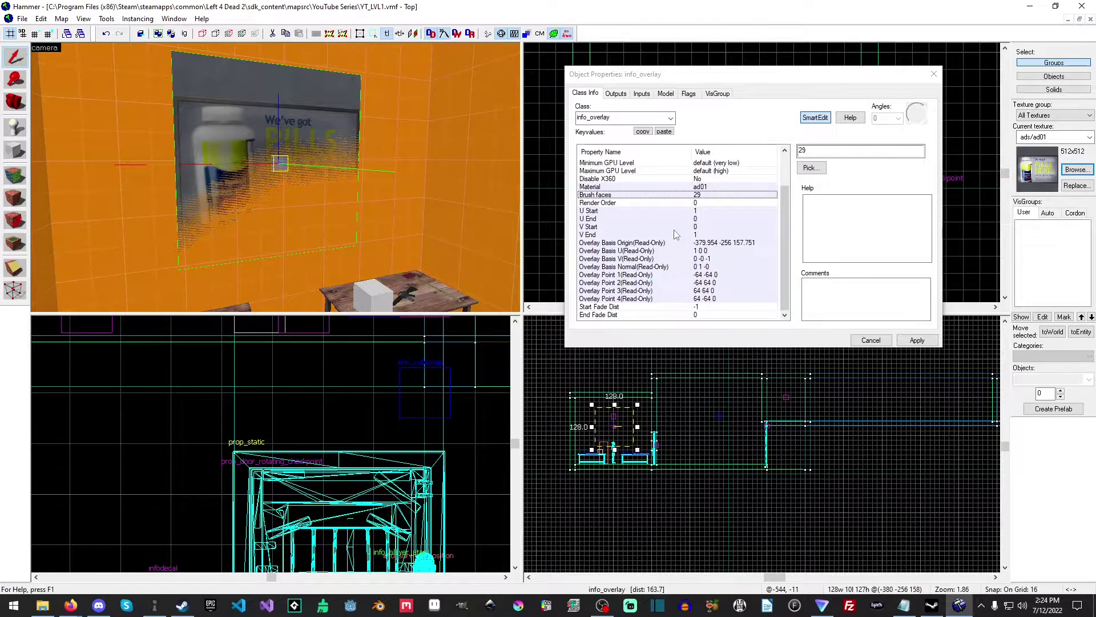
{"action": "left_click", "coordinate": [624, 211]}
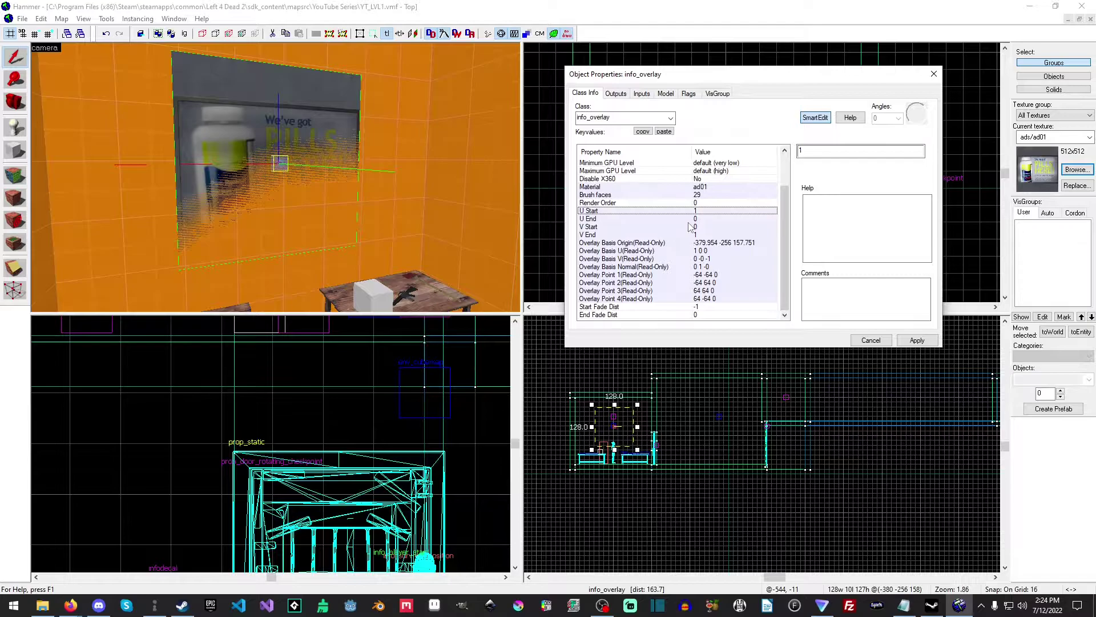
{"action": "left_click", "coordinate": [716, 234]}
Step: Set the pills ad overlay's V End to 3 and apply the change
{"action": "key", "text": "z"}
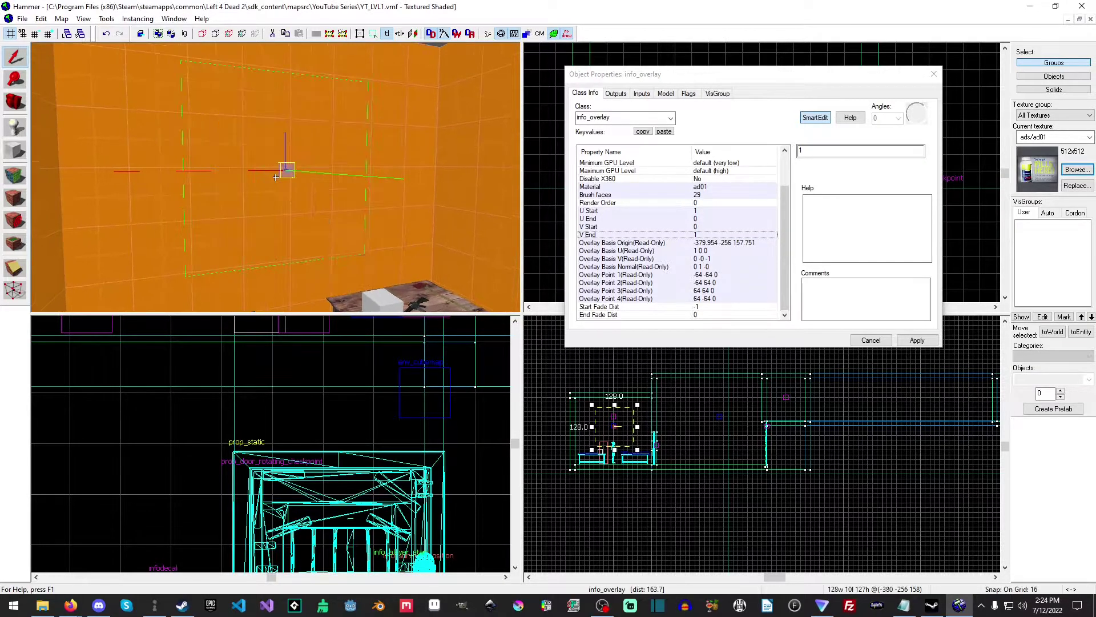
{"action": "key", "text": "w"}
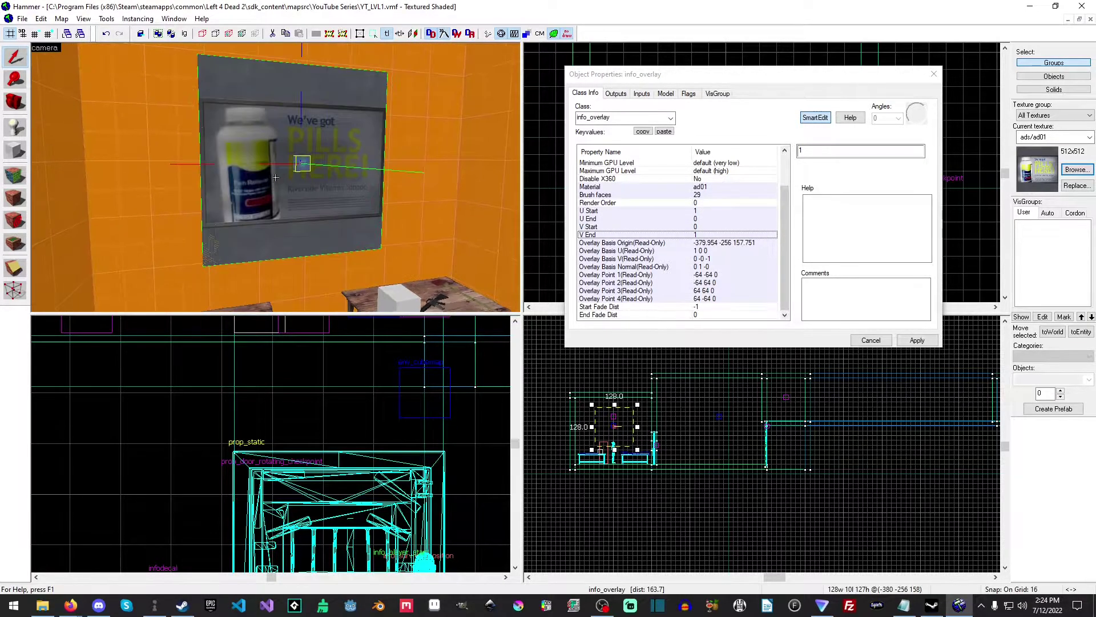
{"action": "left_click", "coordinate": [705, 228]}
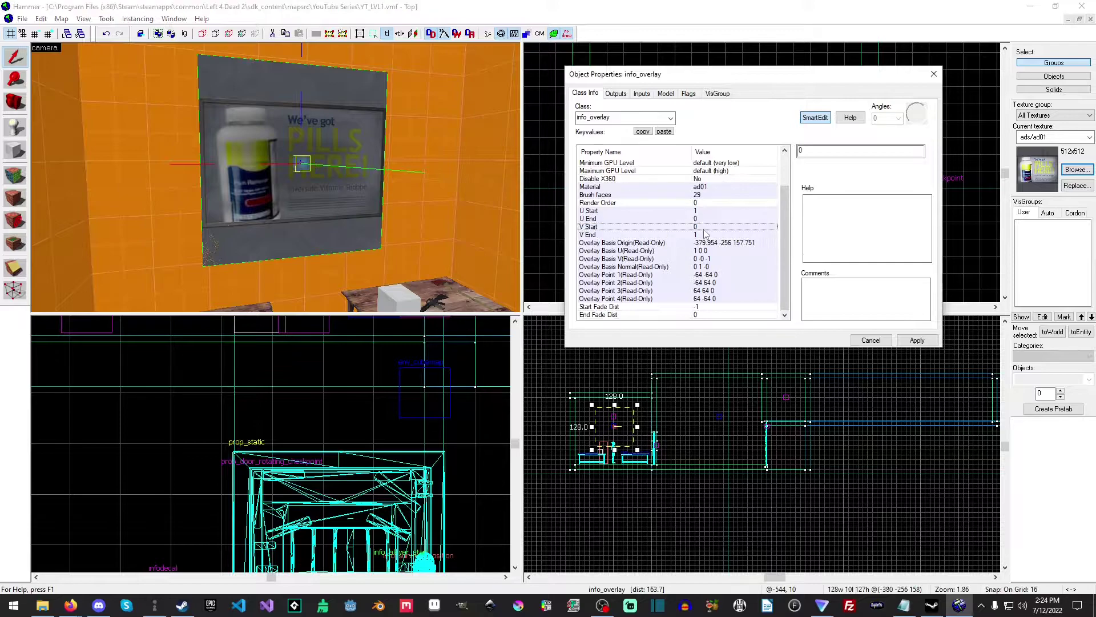
{"action": "left_click", "coordinate": [706, 235]}
{"action": "double_click", "coordinate": [839, 151]}
{"action": "type", "text": "3"}
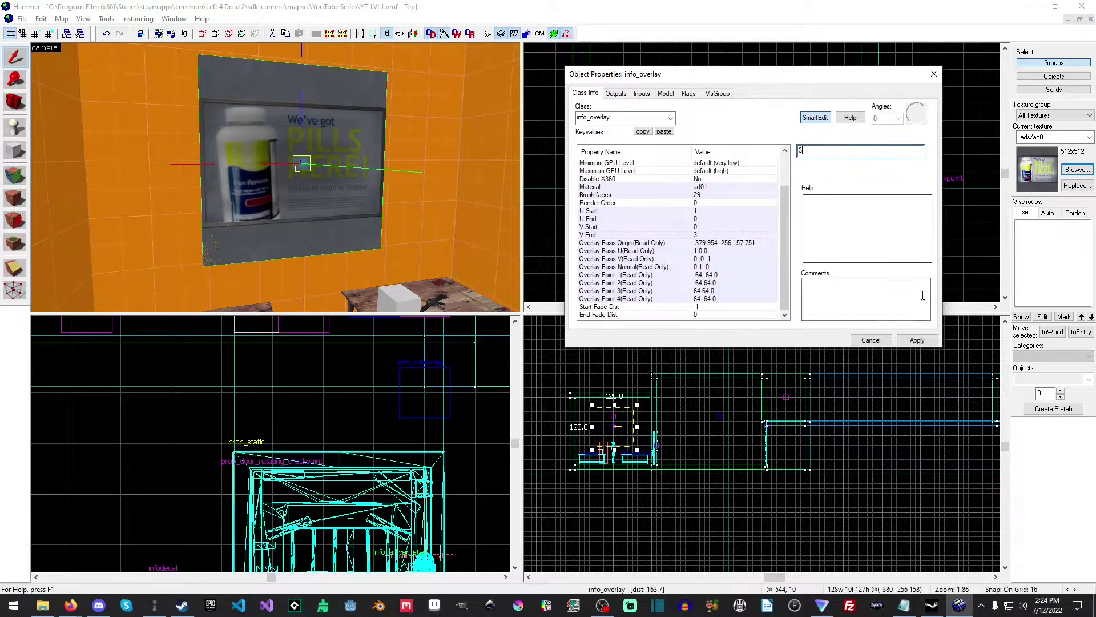
{"action": "left_click", "coordinate": [917, 340]}
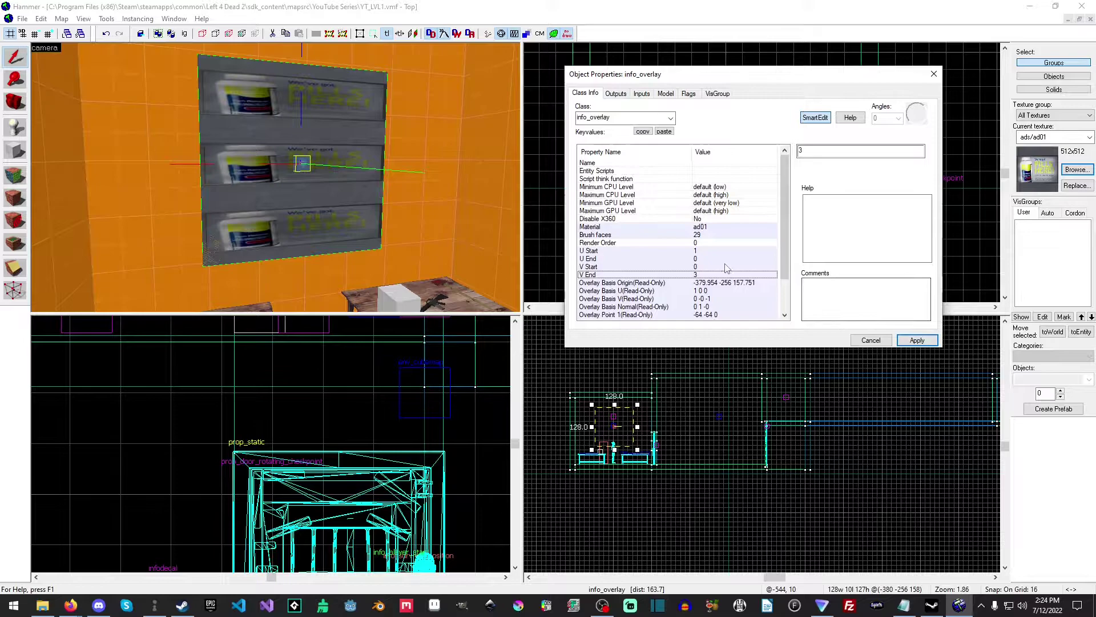
Step: Try a V Start of 3 on the pills ad overlay, then reset V Start to 0 and apply it
{"action": "left_click", "coordinate": [707, 267]}
{"action": "double_click", "coordinate": [808, 152]}
{"action": "type", "text": "3"}
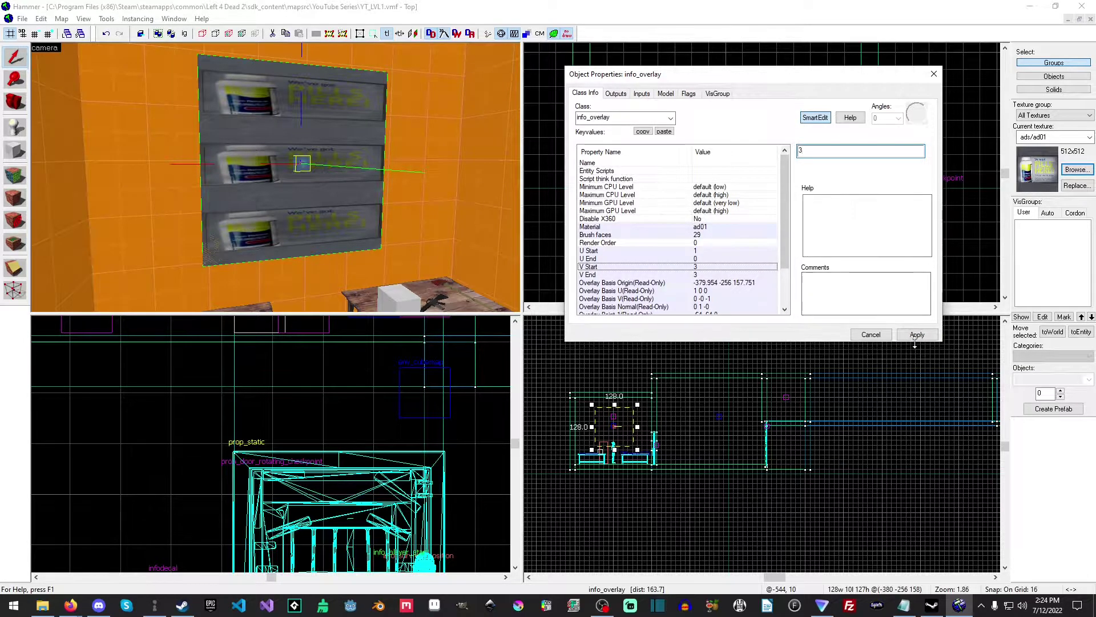
{"action": "left_click", "coordinate": [915, 335]}
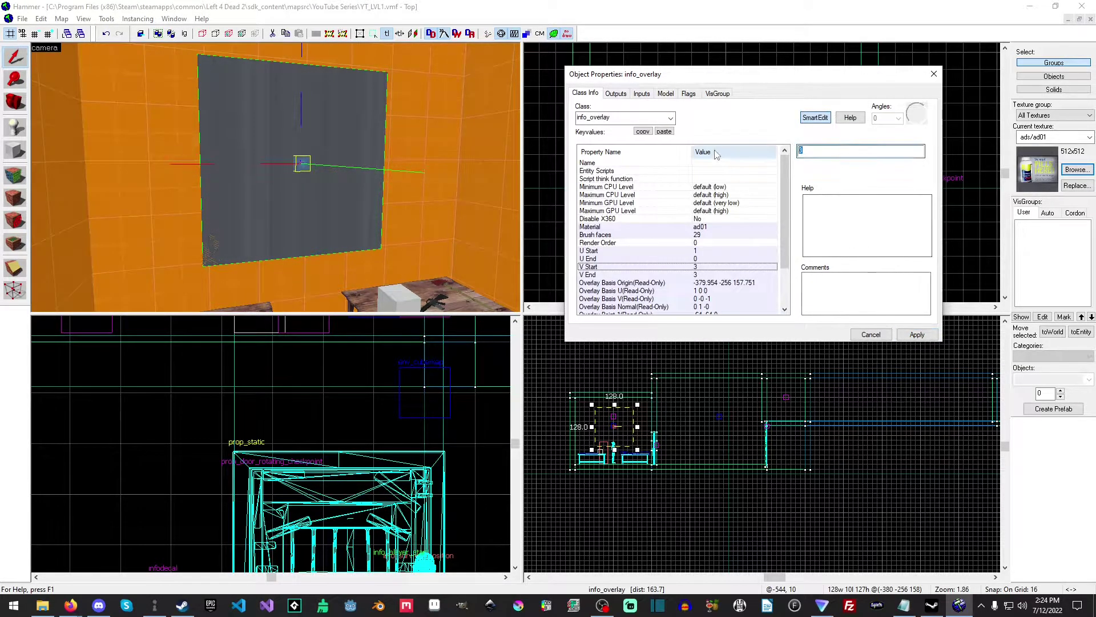
{"action": "type", "text": "0"}
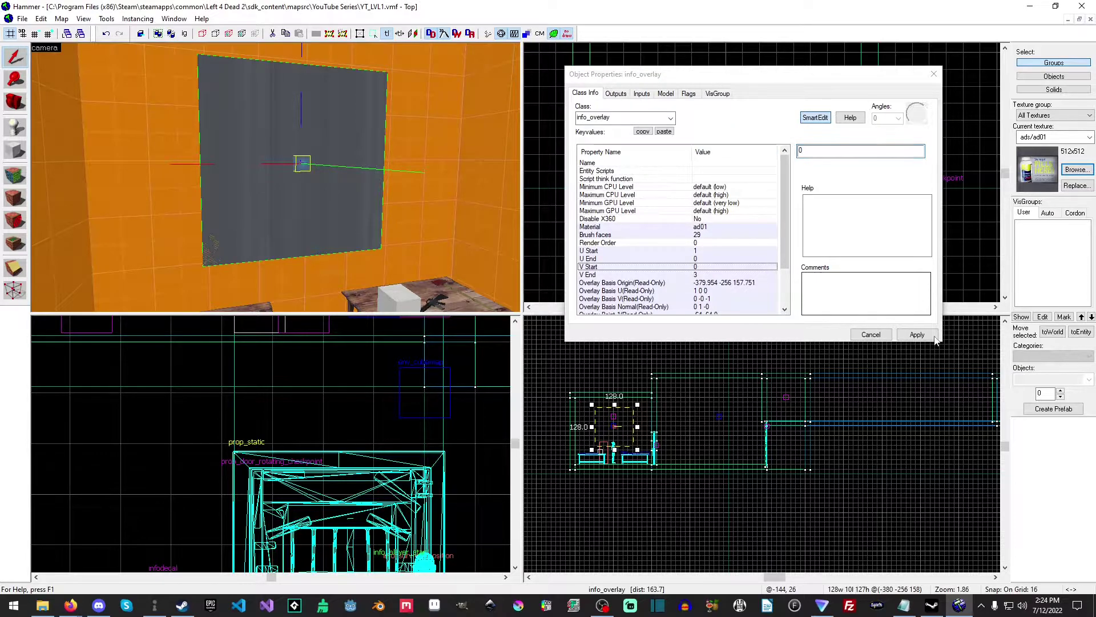
{"action": "left_click", "coordinate": [925, 334]}
Step: Set the pills ad overlay's U Start to 3 and apply the change
{"action": "left_click", "coordinate": [703, 251]}
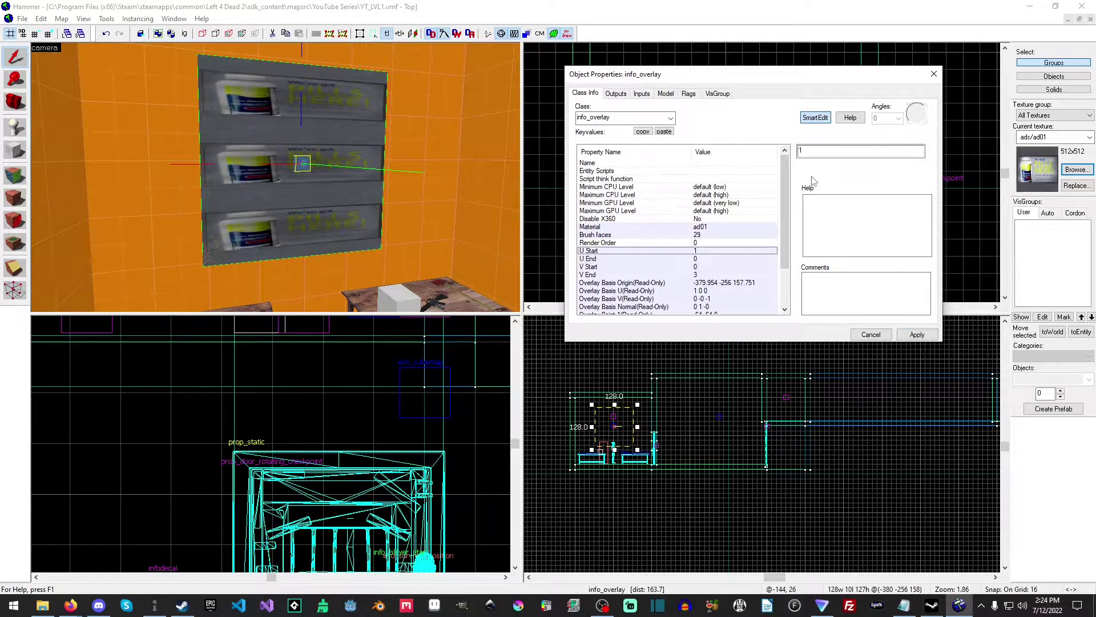
{"action": "type", "text": "3"}
{"action": "left_click", "coordinate": [915, 334]}
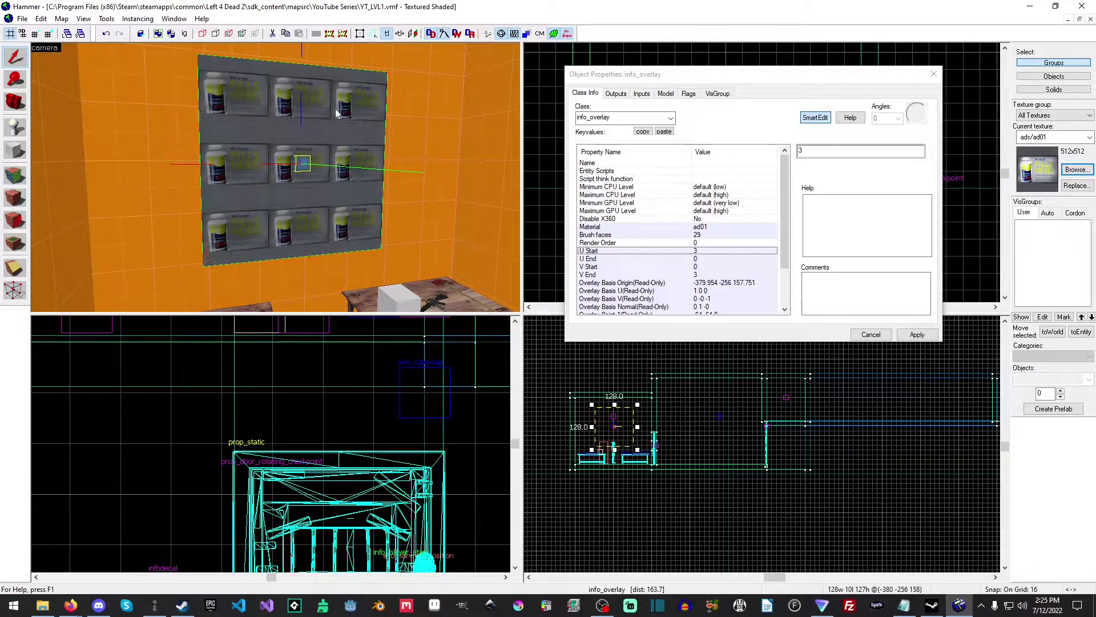
Step: Set the pills ad overlay's U Start and V End both to 1 and apply the changes
{"action": "left_click_drag", "start_coordinate": [845, 153], "coordinate": [801, 152]}
{"action": "type", "text": "1"}
{"action": "left_click", "coordinate": [714, 267]}
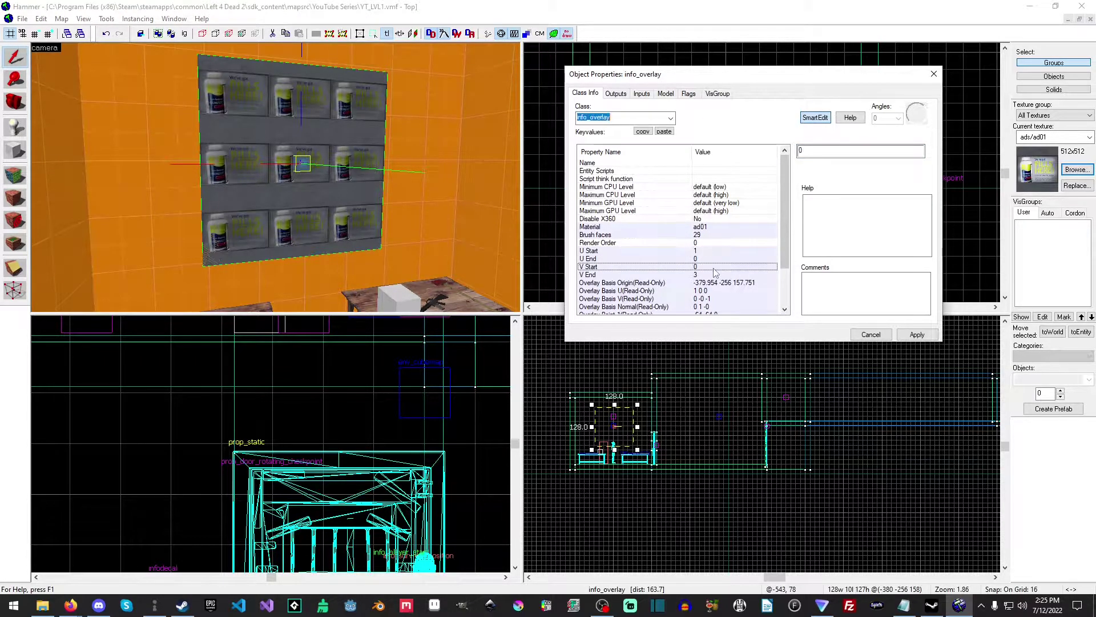
{"action": "left_click", "coordinate": [713, 274]}
{"action": "double_click", "coordinate": [833, 151]}
{"action": "type", "text": "1"}
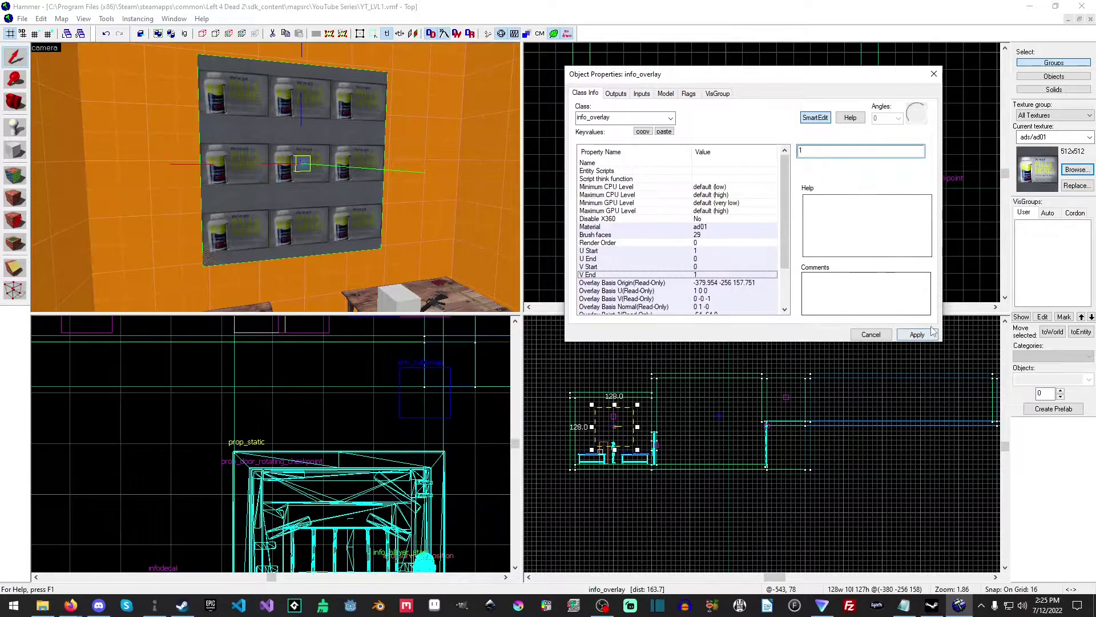
{"action": "left_click", "coordinate": [919, 336]}
Step: Set the pills ad overlay's V End to 0.75 and apply the change
{"action": "double_click", "coordinate": [814, 152]}
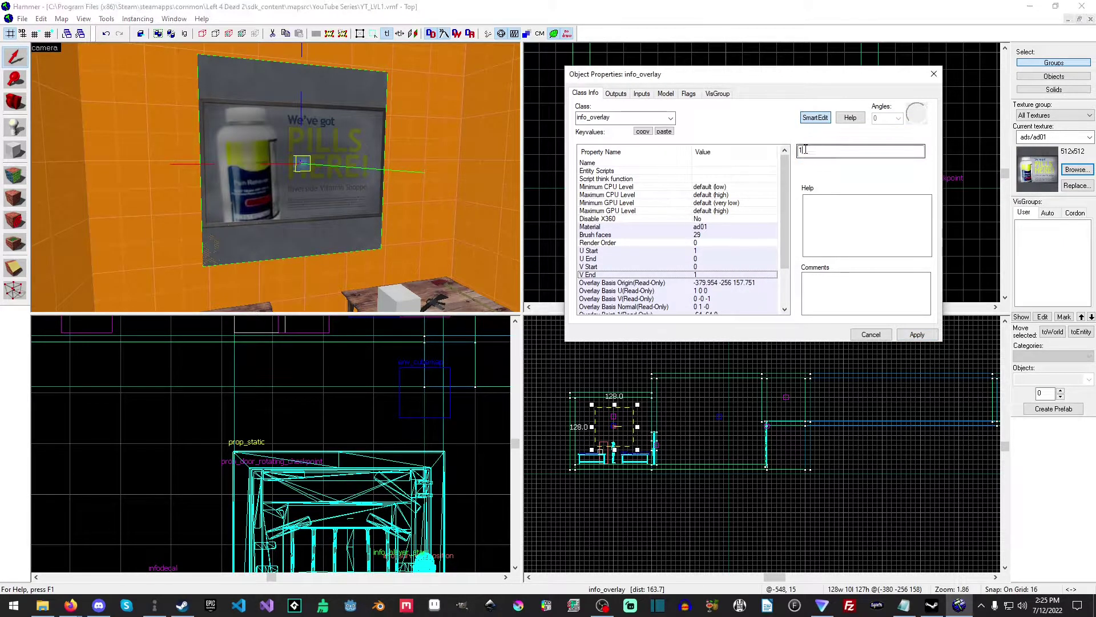
{"action": "type", "text": "0.75"}
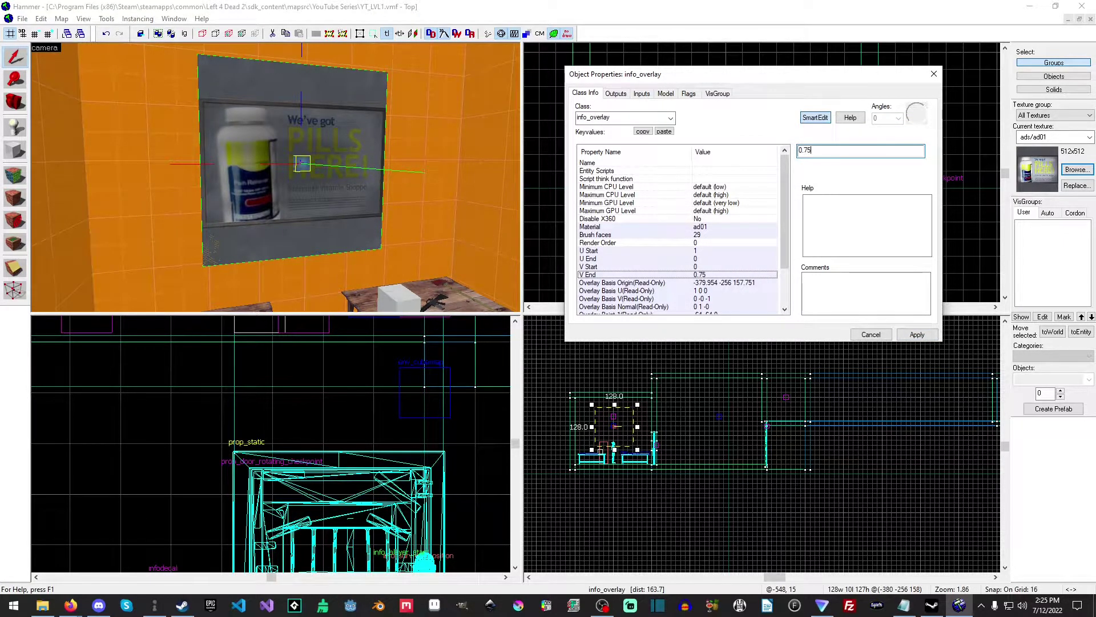
{"action": "left_click", "coordinate": [917, 334]}
{"action": "left_click", "coordinate": [252, 117]}
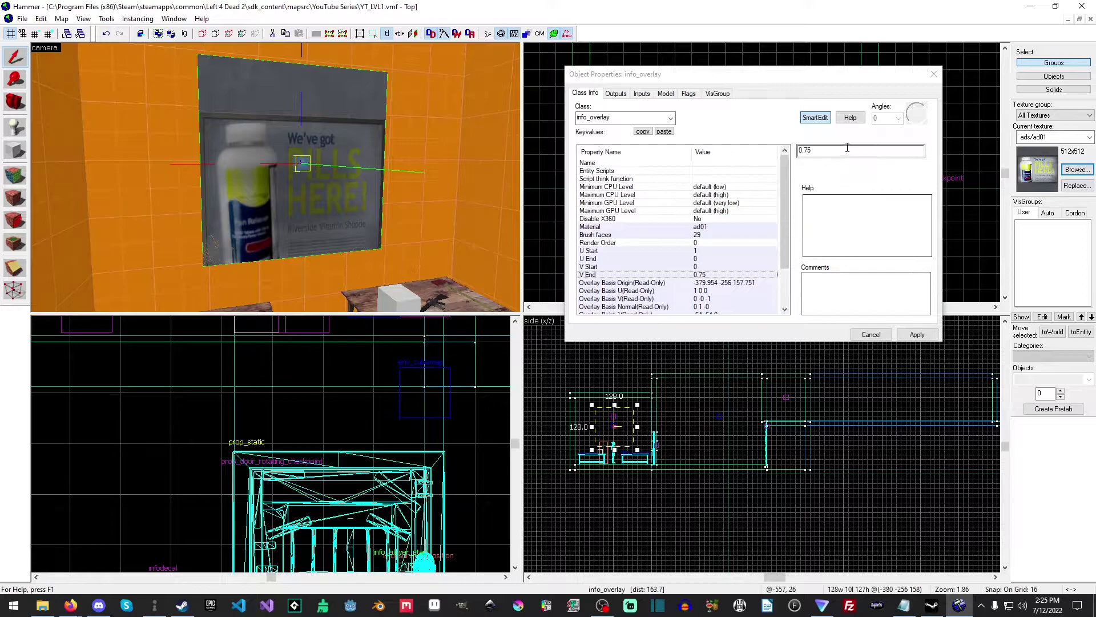
Step: Return the pills ad overlay's V End to 1, apply it, and close the object properties
{"action": "left_click", "coordinate": [888, 169]}
{"action": "double_click", "coordinate": [828, 150]}
{"action": "type", "text": "1"}
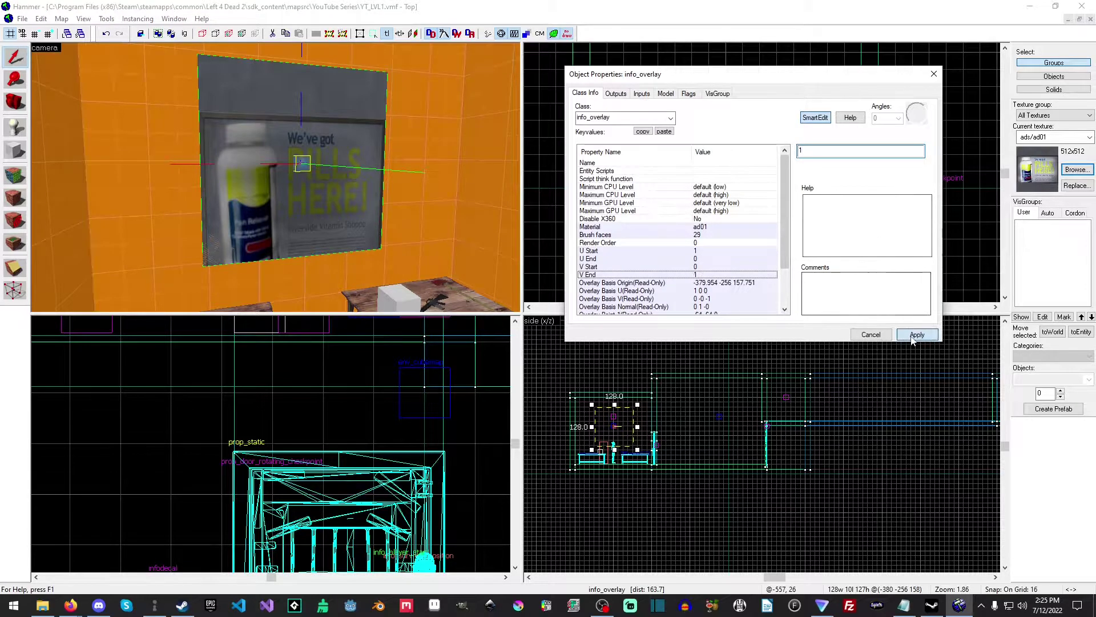
{"action": "left_click", "coordinate": [907, 336]}
{"action": "left_click", "coordinate": [871, 335]}
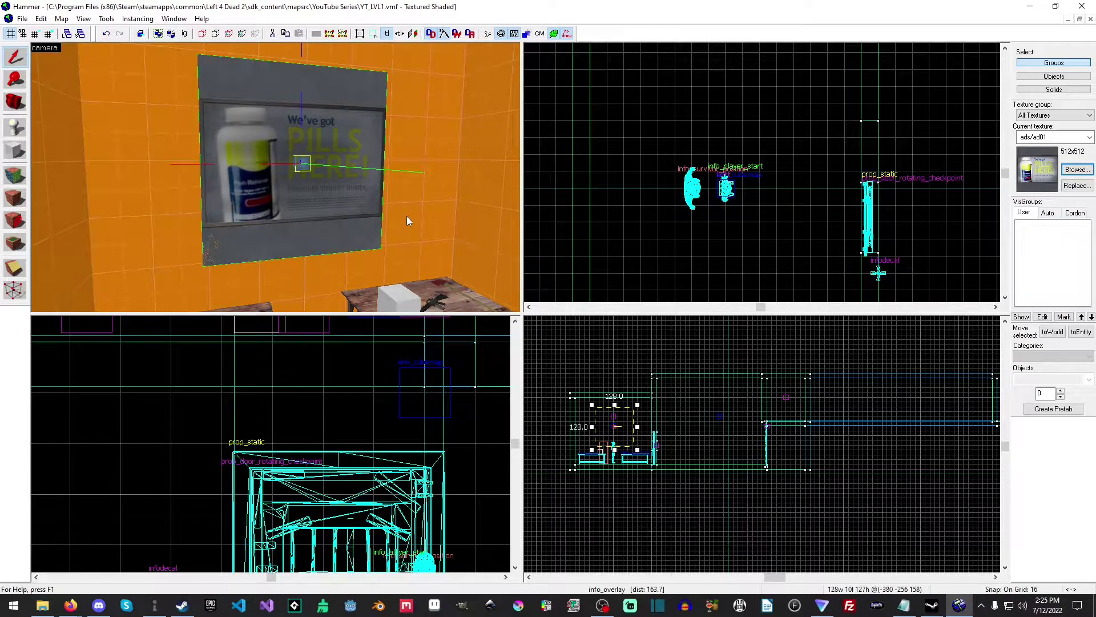
Step: Filter the textures for carpet, choose buildings/carpet005, and place two overlays of it on the grey floor on opposite sides of the player figures
{"action": "scroll", "coordinate": [792, 217], "scroll_direction": "down", "scroll_amount": 3}
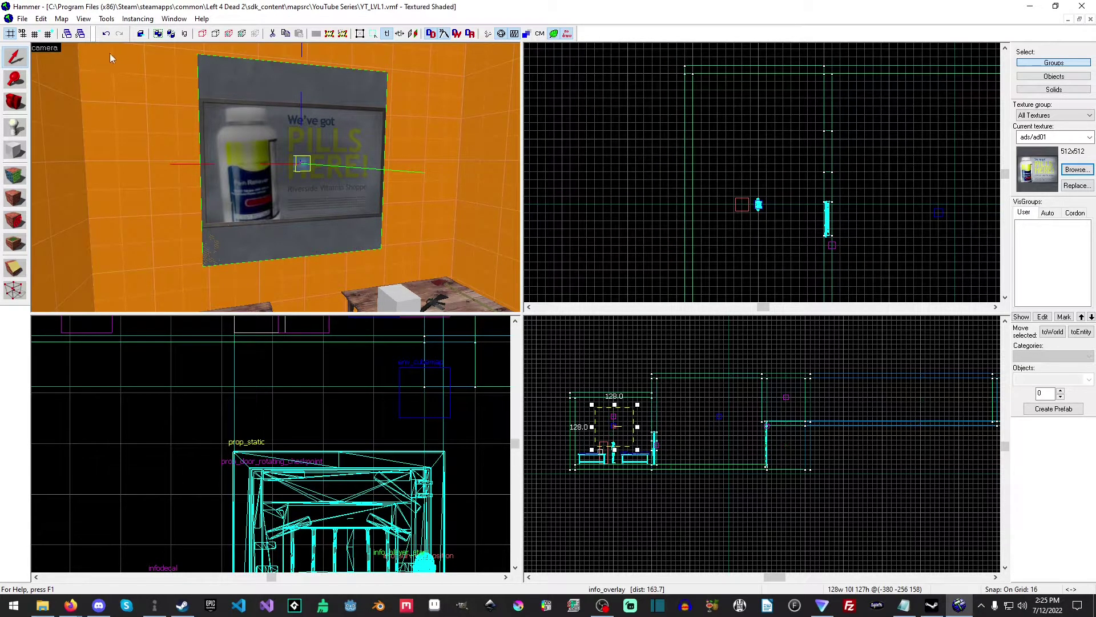
{"action": "key", "text": "z"}
{"action": "key", "text": "s"}
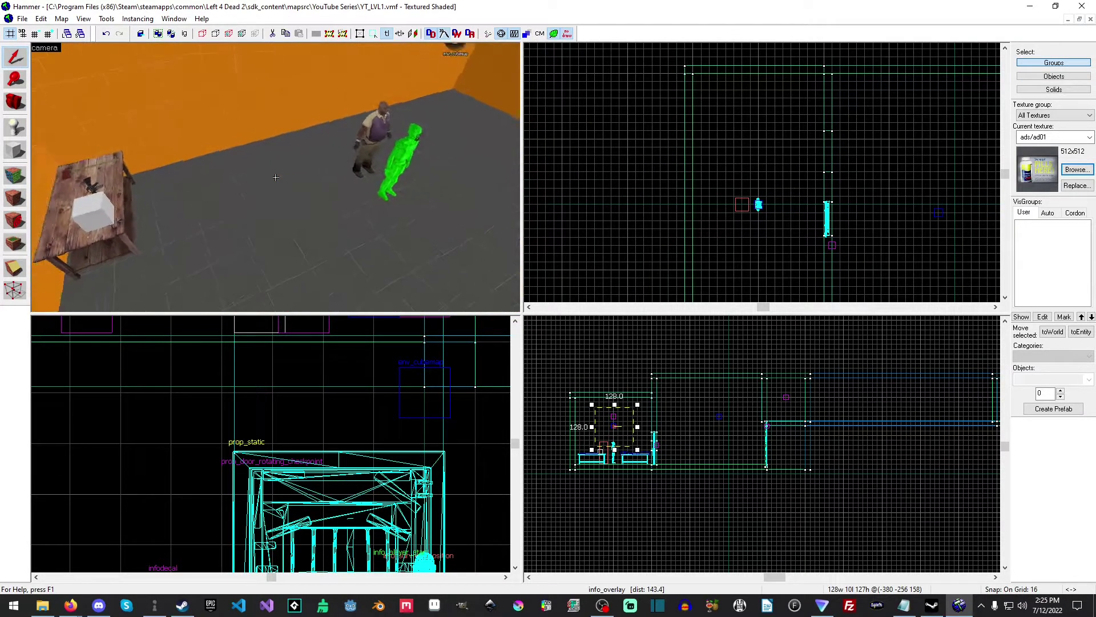
{"action": "key", "text": "z"}
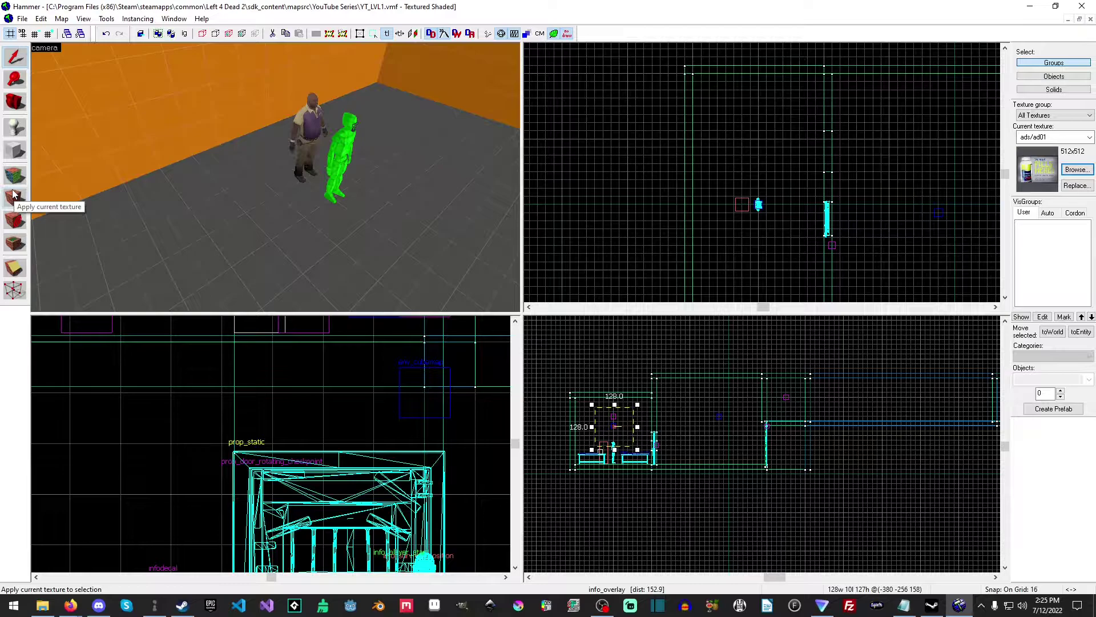
{"action": "left_click", "coordinate": [15, 243]}
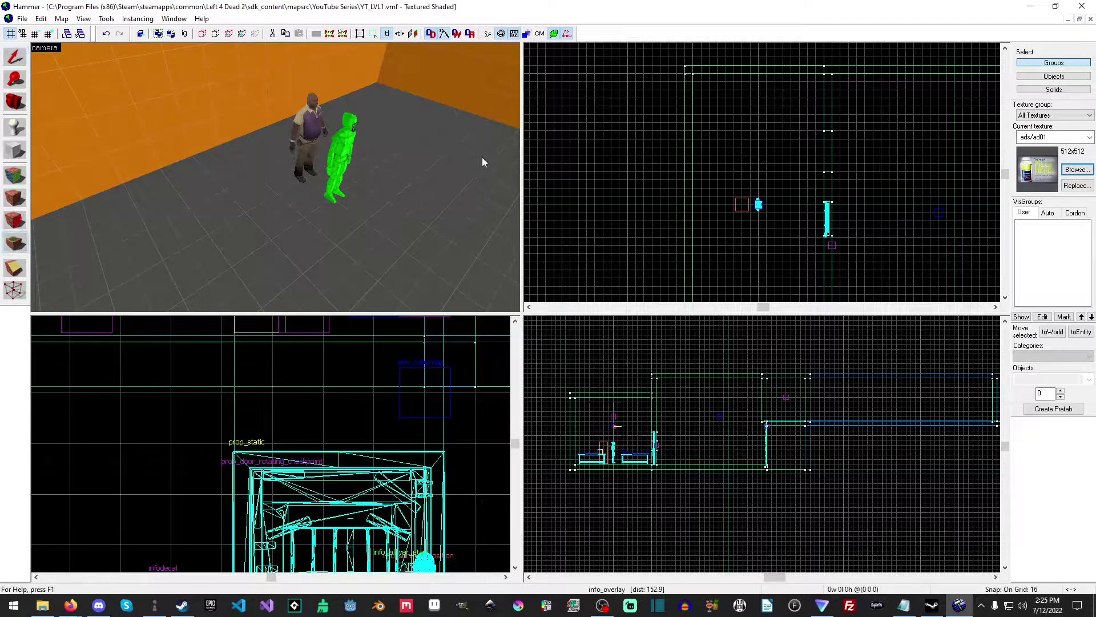
{"action": "left_click", "coordinate": [1070, 169]}
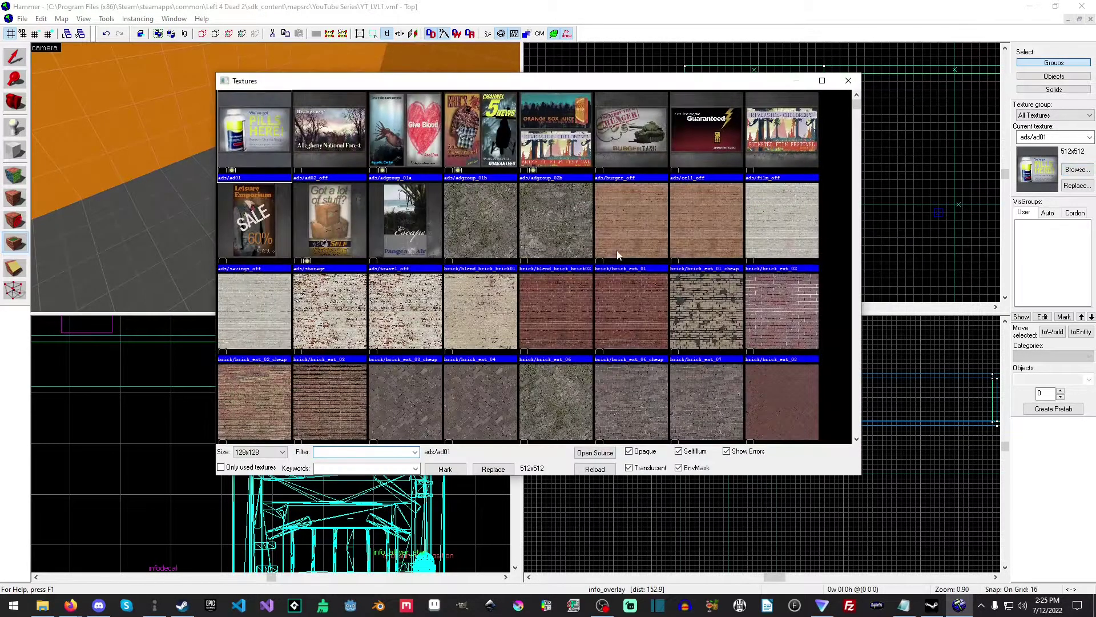
{"action": "type", "text": "carpet"}
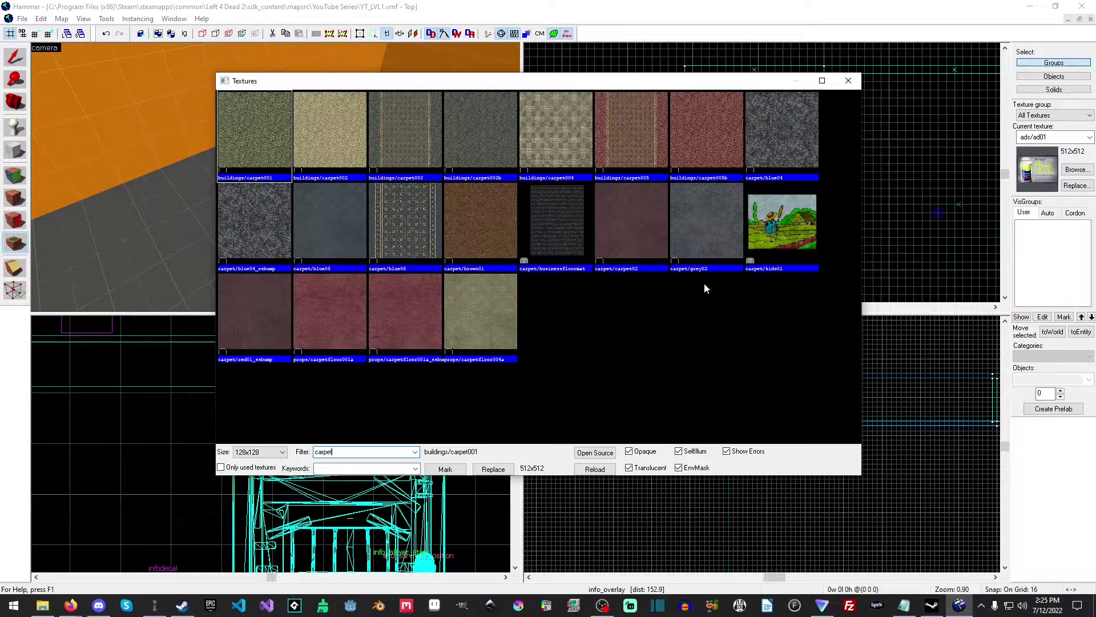
{"action": "double_click", "coordinate": [647, 122]}
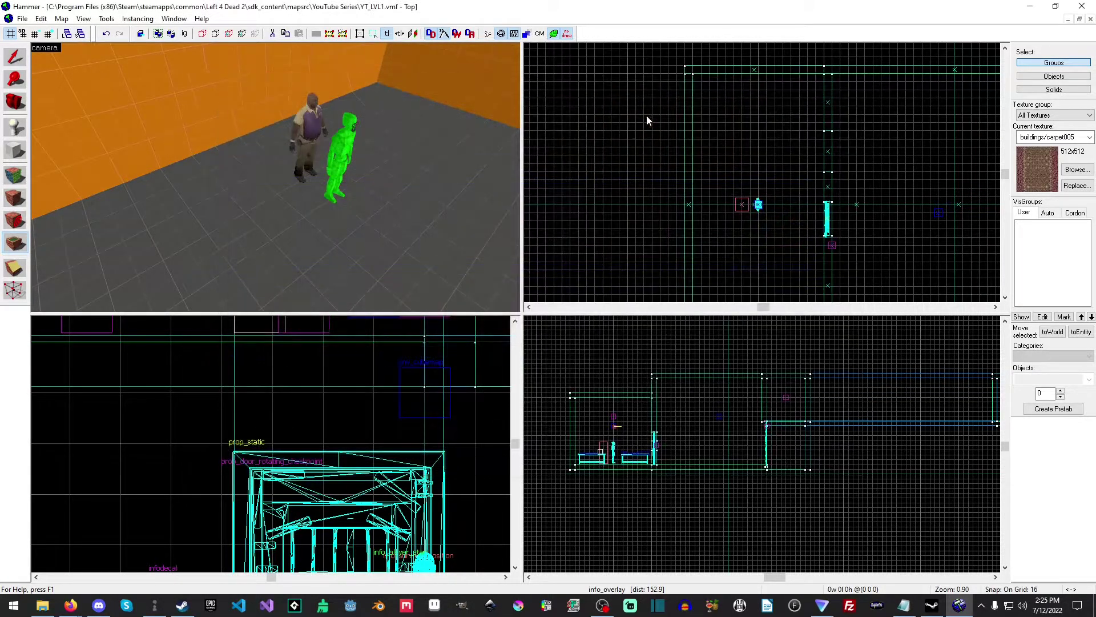
{"action": "left_click", "coordinate": [253, 264]}
{"action": "left_click", "coordinate": [422, 163]}
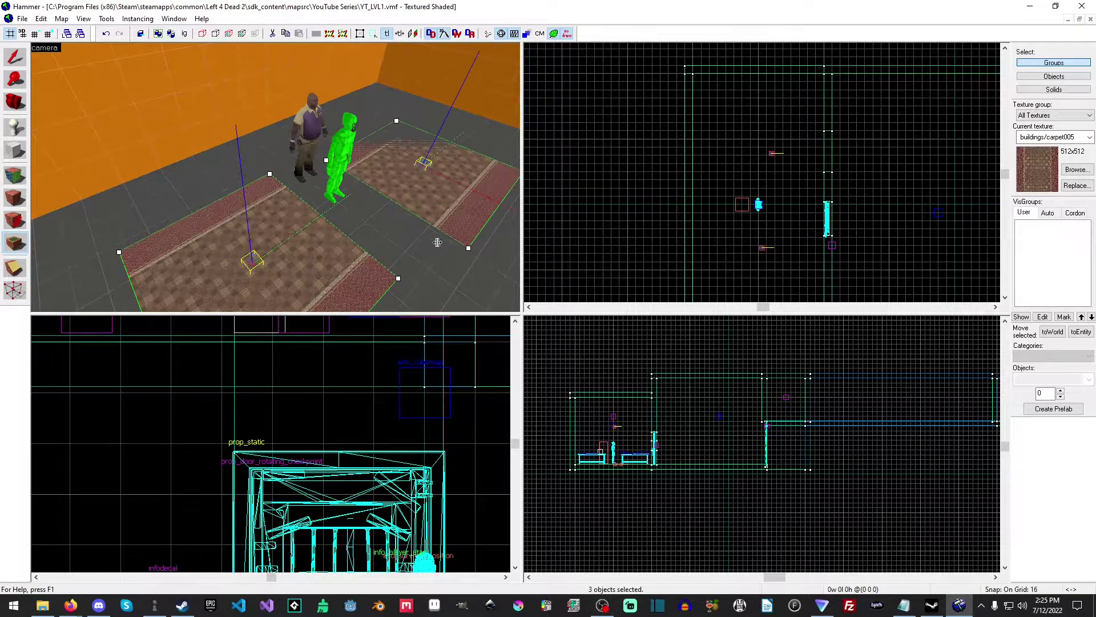
Step: Move the two carpet overlays in the top view so they line up at x -384, centred at y 80 and y -64
{"action": "left_click", "coordinate": [15, 58]}
{"action": "left_click", "coordinate": [437, 163]}
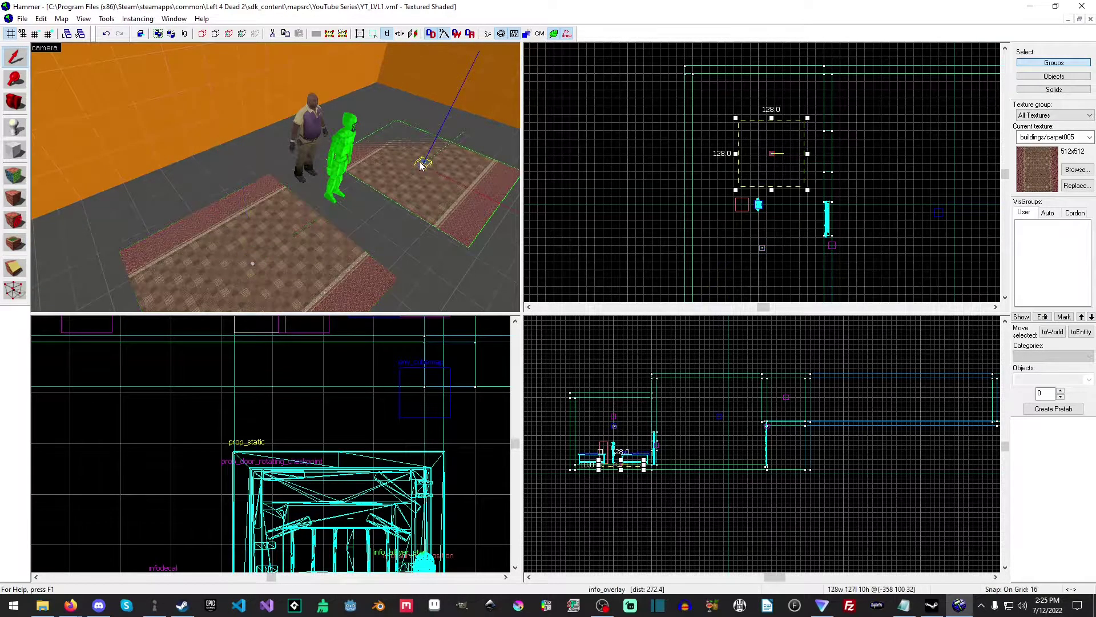
{"action": "scroll", "coordinate": [776, 180], "scroll_direction": "up", "scroll_amount": 4}
{"action": "left_click_drag", "start_coordinate": [785, 154], "coordinate": [765, 154]}
{"action": "left_click", "coordinate": [255, 264]}
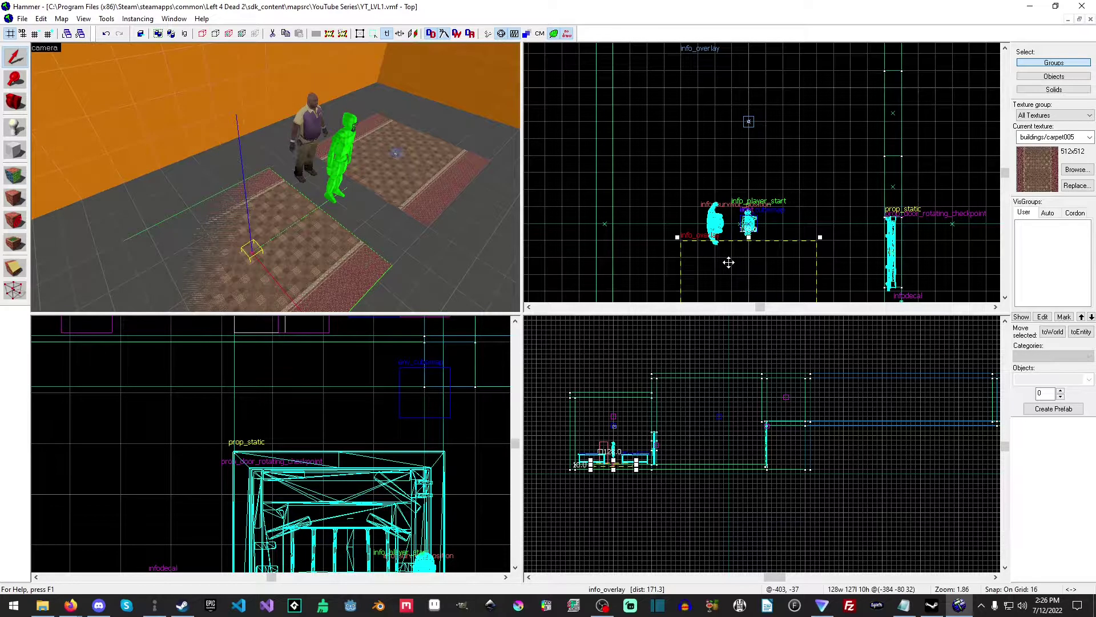
{"action": "left_click", "coordinate": [396, 155]}
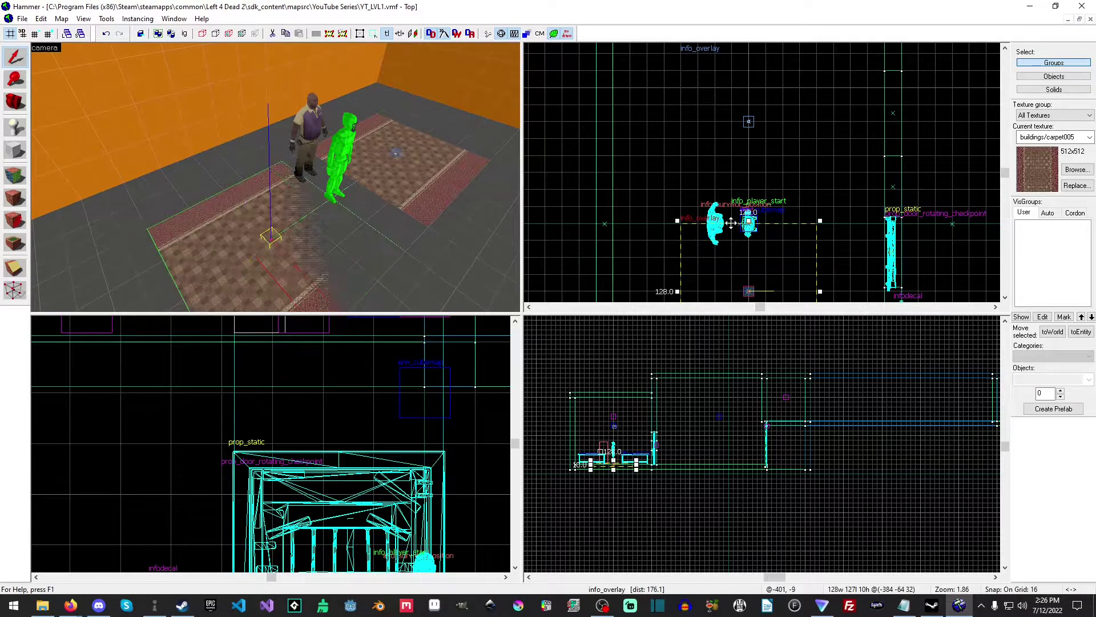
{"action": "mouse_move", "coordinate": [747, 140]}
{"action": "left_mouse_down"}
{"action": "mouse_move", "coordinate": [753, 182]}
{"action": "mouse_move", "coordinate": [758, 150]}
{"action": "mouse_move", "coordinate": [744, 156]}
{"action": "left_mouse_up"}
Step: Select both carpet overlays for overlay editing and snap one inner corner of the first carpet to the adjacent corner of the second
{"action": "key", "text": "z"}
{"action": "key", "text": "d"}
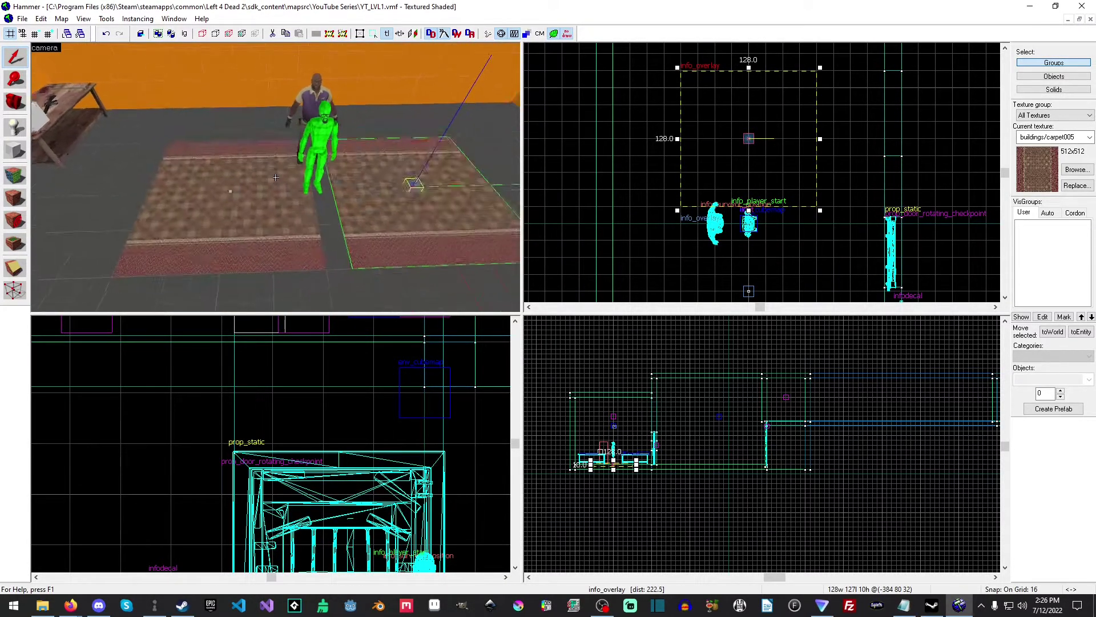
{"action": "key", "text": "z"}
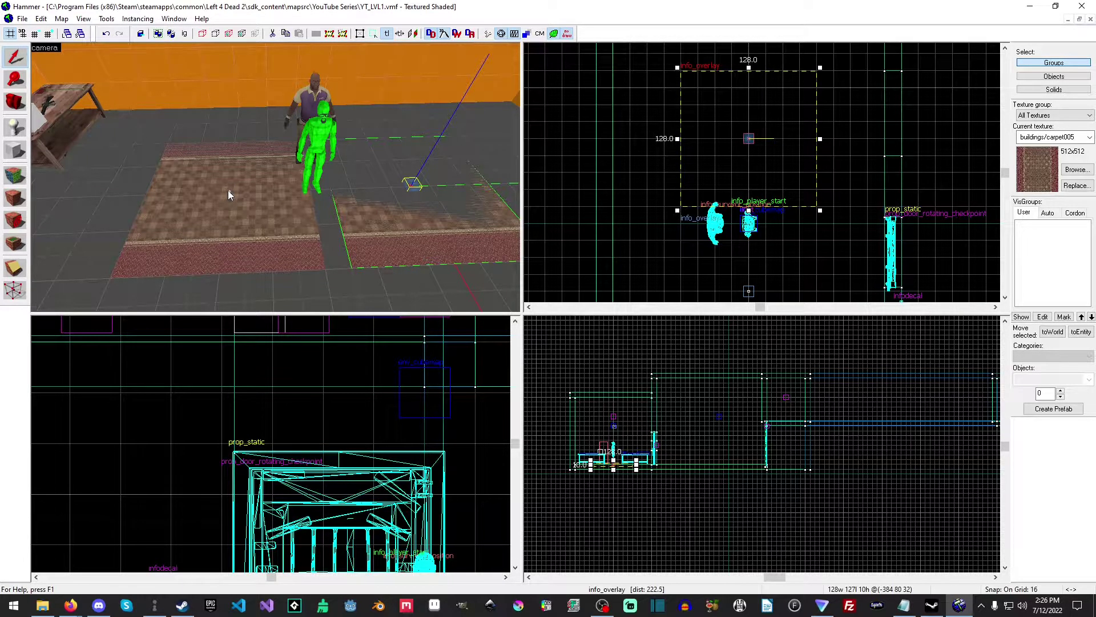
{"action": "left_click", "coordinate": [228, 190], "text": "ctrl"}
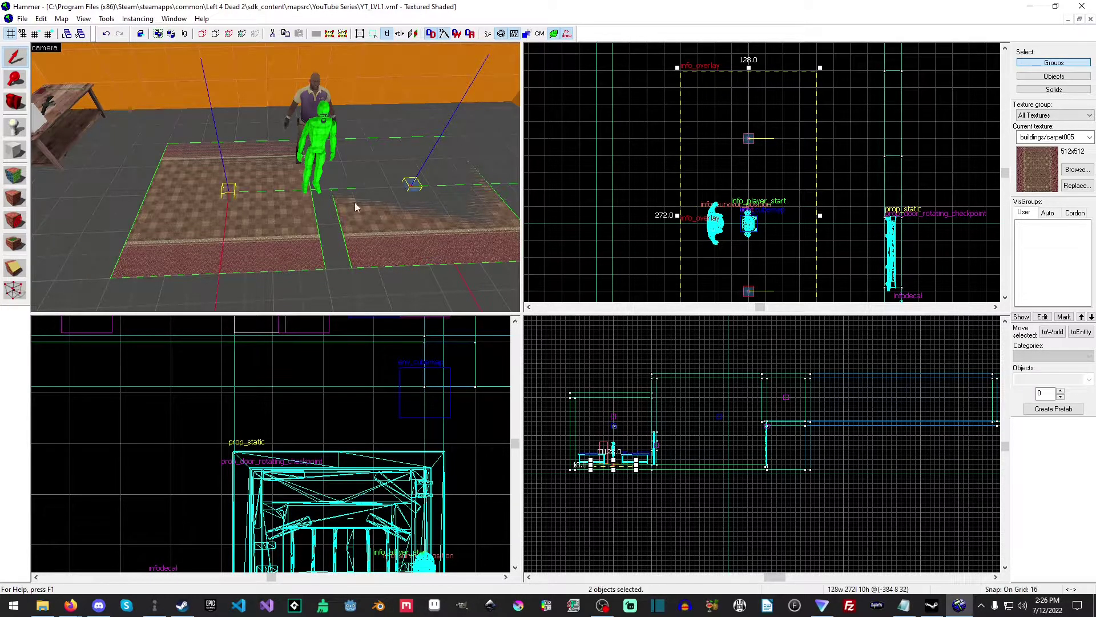
{"action": "left_click", "coordinate": [14, 243]}
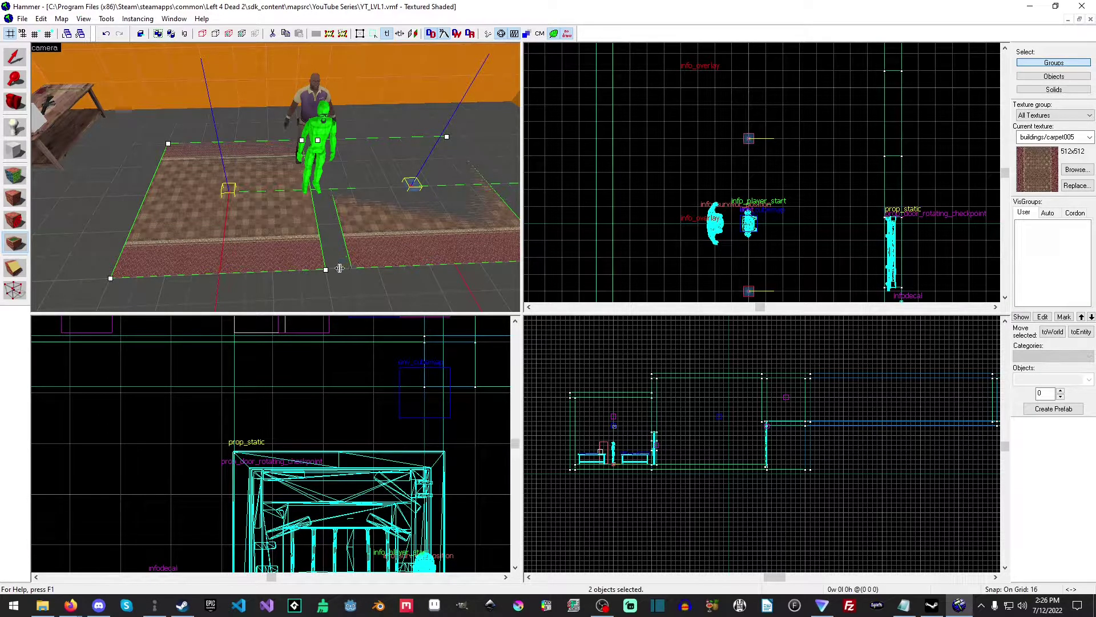
{"action": "left_click_drag", "start_coordinate": [324, 270], "coordinate": [325, 270]}
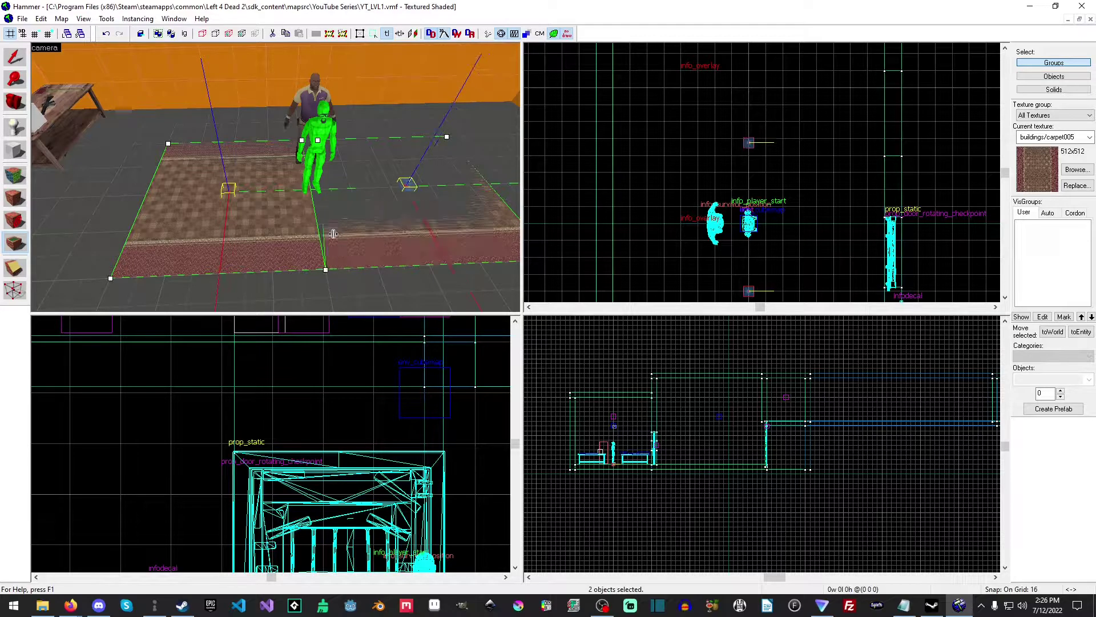
Step: Close the remaining gap between the carpets by snapping the other inner corner onto the neighbouring carpet's corner
{"action": "key", "text": "z"}
{"action": "key", "text": "a"}
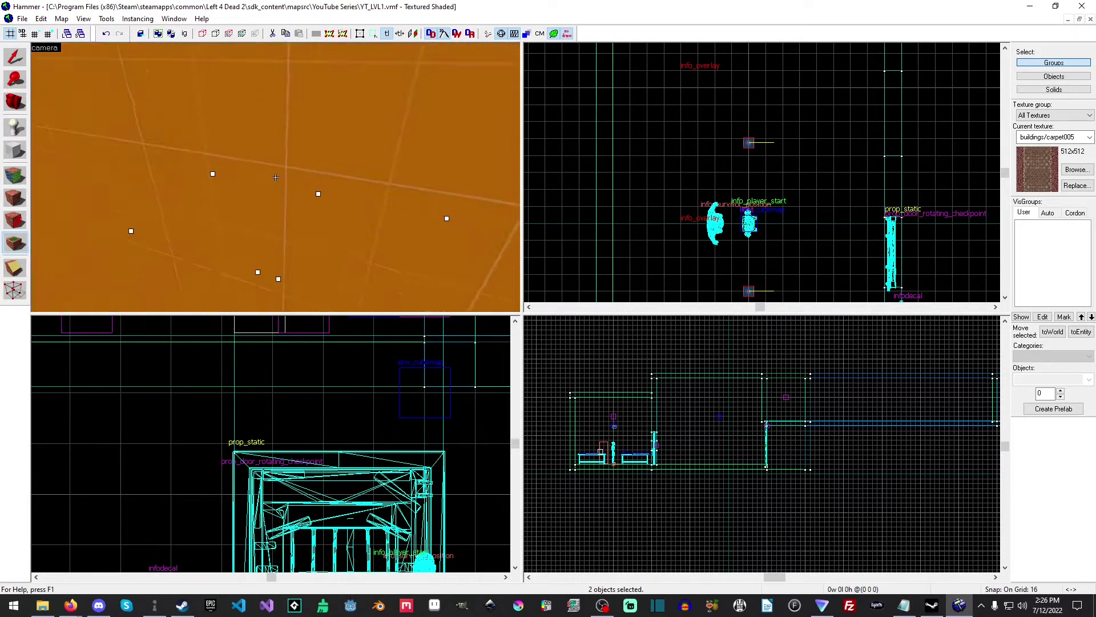
{"action": "key", "text": "w"}
{"action": "key", "text": "s"}
{"action": "key", "text": "z"}
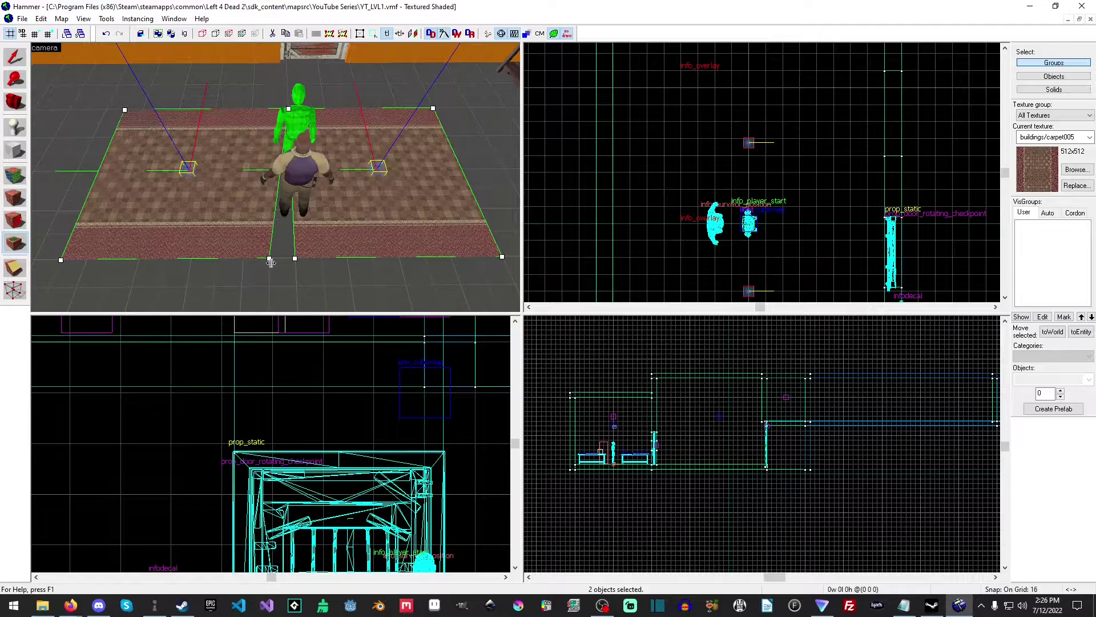
{"action": "left_click_drag", "start_coordinate": [270, 260], "coordinate": [295, 259]}
Step: Lengthen the stretched carpet overlay by moving both corners of its outer end farther away from the other carpet
{"action": "key", "text": "z"}
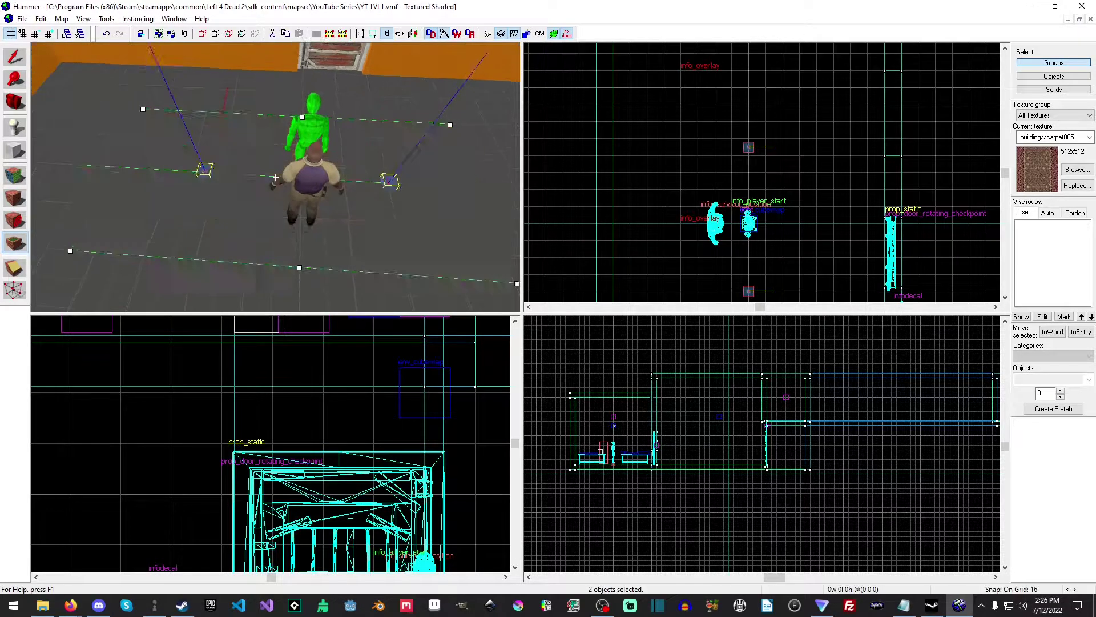
{"action": "key", "text": "a"}
{"action": "key", "text": "a"}
{"action": "key", "text": "w"}
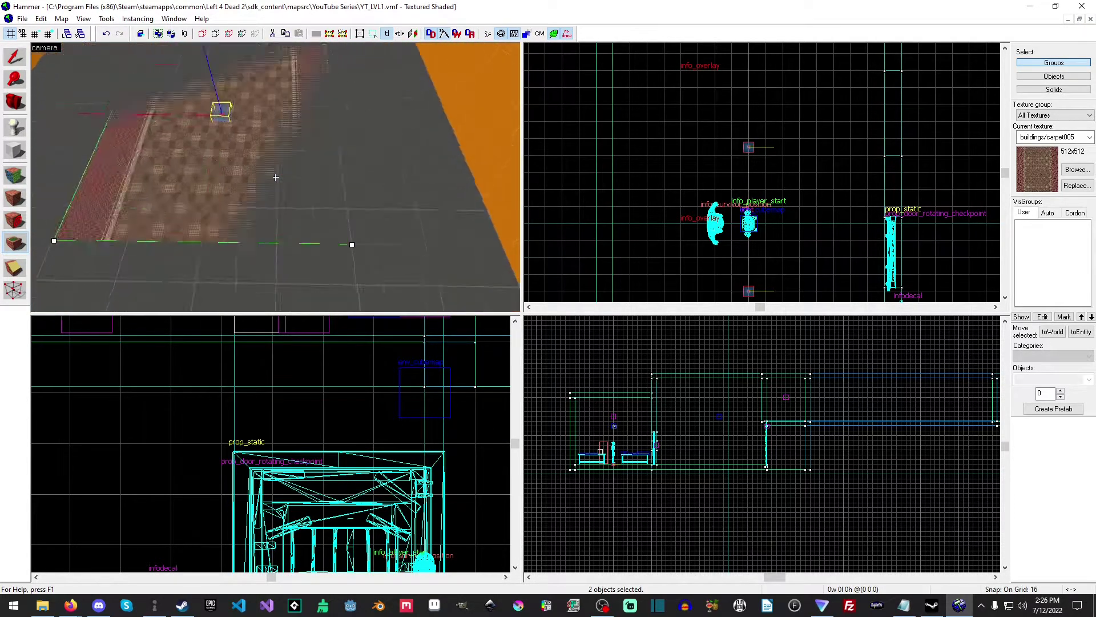
{"action": "key", "text": "d"}
{"action": "key", "text": "z"}
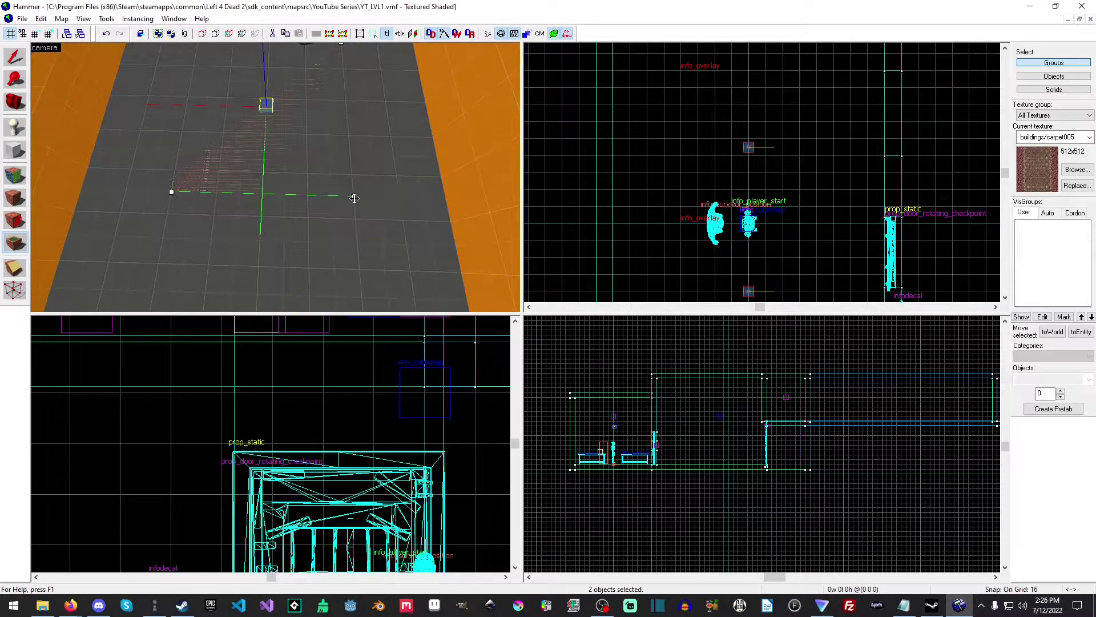
{"action": "left_click", "coordinate": [380, 220]}
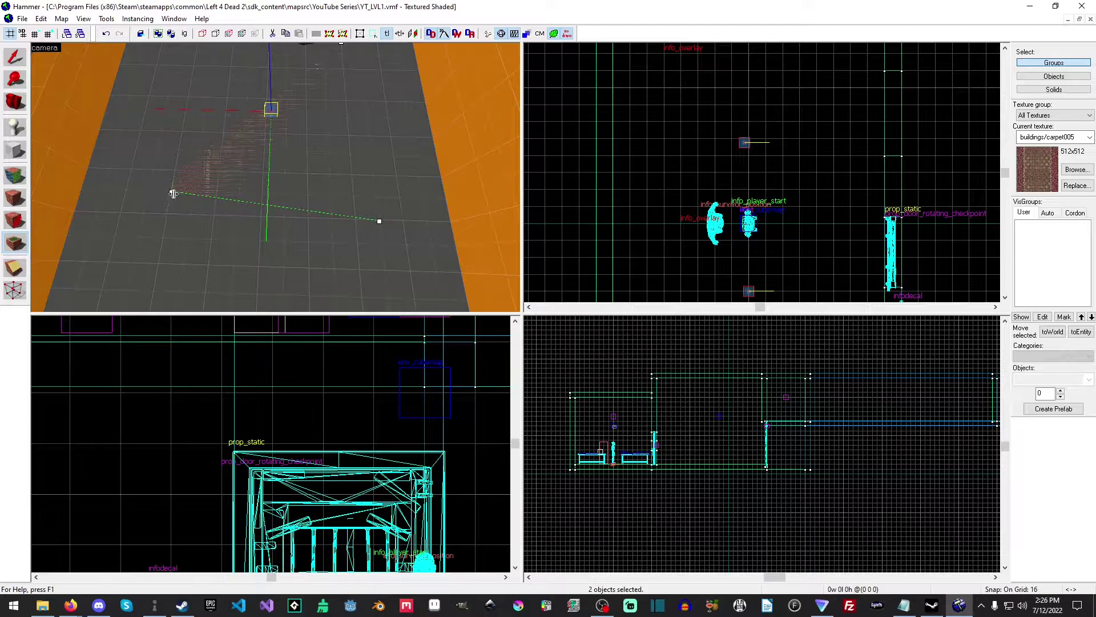
{"action": "left_click_drag", "start_coordinate": [164, 201], "coordinate": [143, 213]}
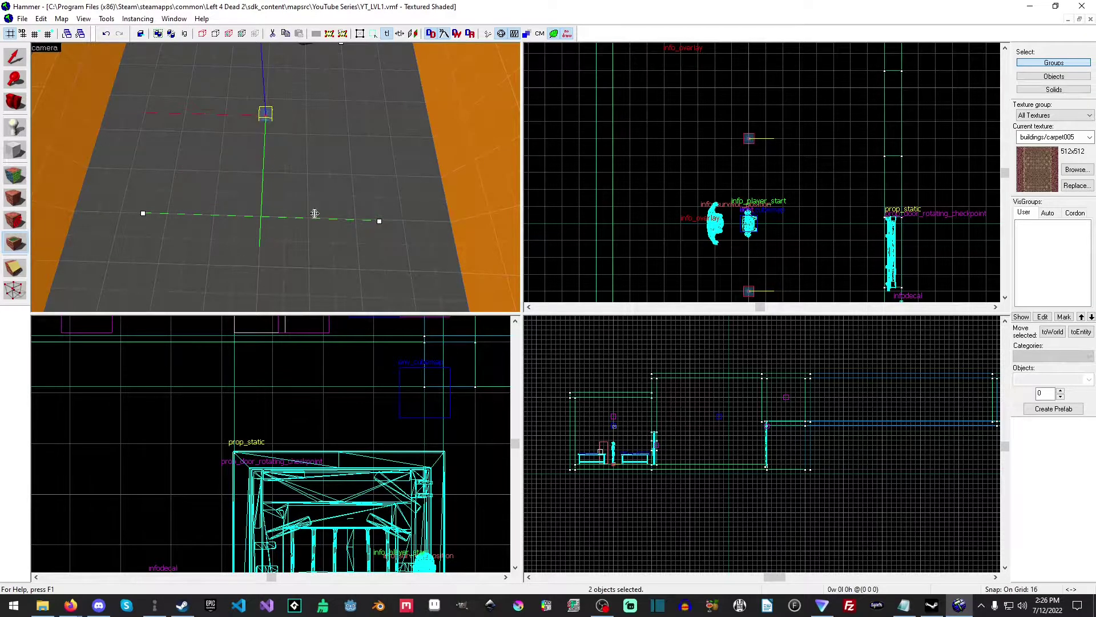
Step: Inspect the joined carpet overlays from the other side and undo the last overlay edit
{"action": "key", "text": "z"}
{"action": "key", "text": "w"}
{"action": "key", "text": "d"}
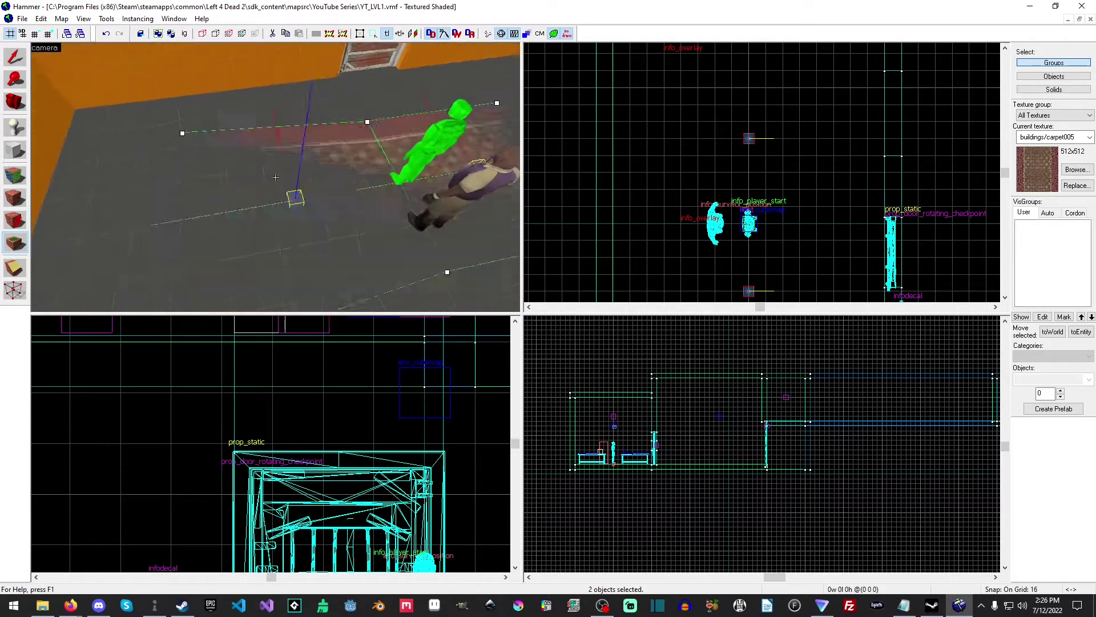
{"action": "key", "text": "d"}
{"action": "key", "text": "z"}
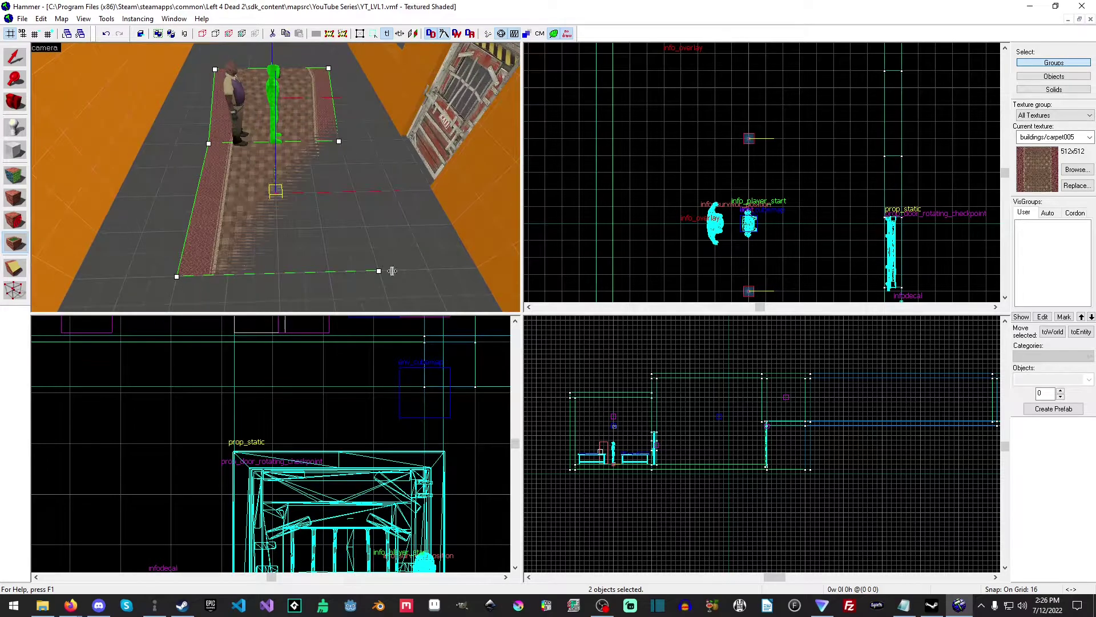
{"action": "key", "text": "ctrl+z"}
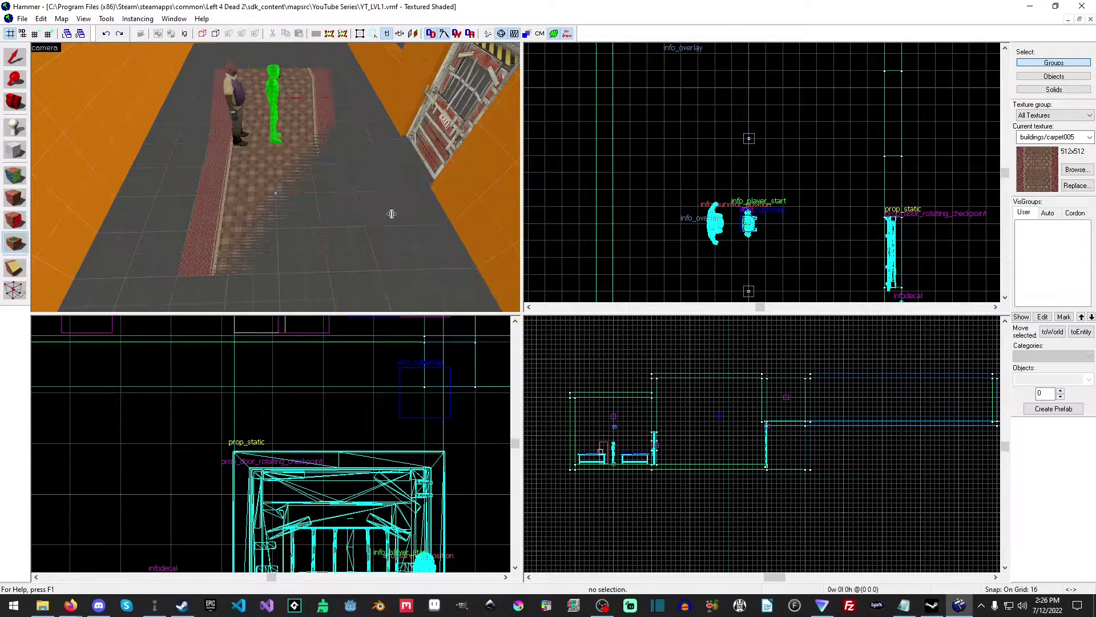
Step: Reselect the stretched carpet overlay for overlay editing and pull both corners of its outer end farther outward
{"action": "left_click", "coordinate": [10, 57]}
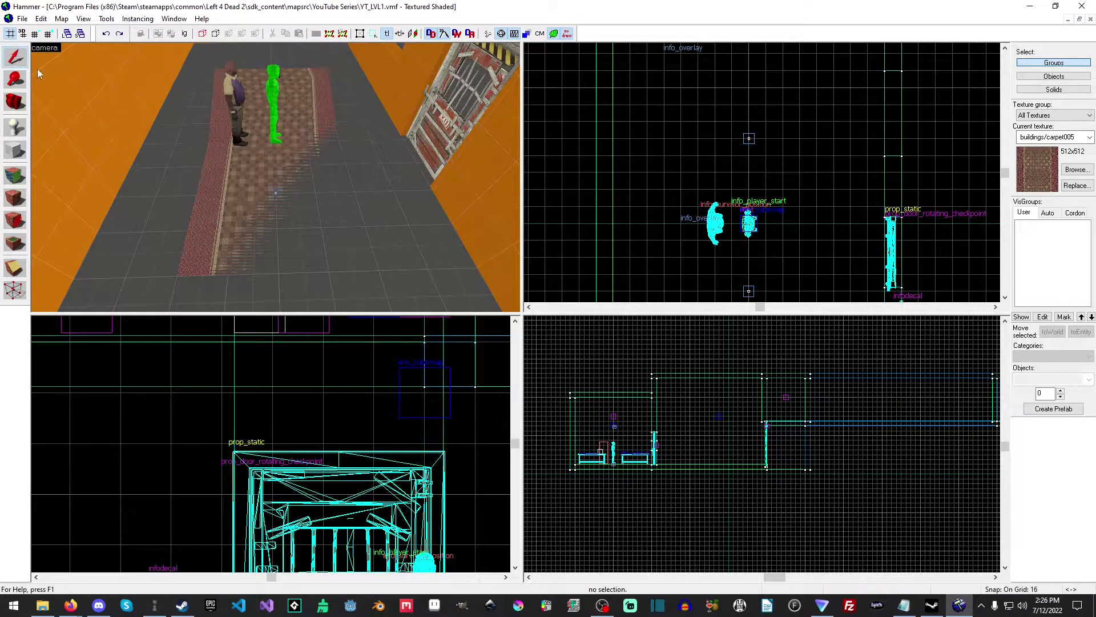
{"action": "left_click", "coordinate": [280, 197]}
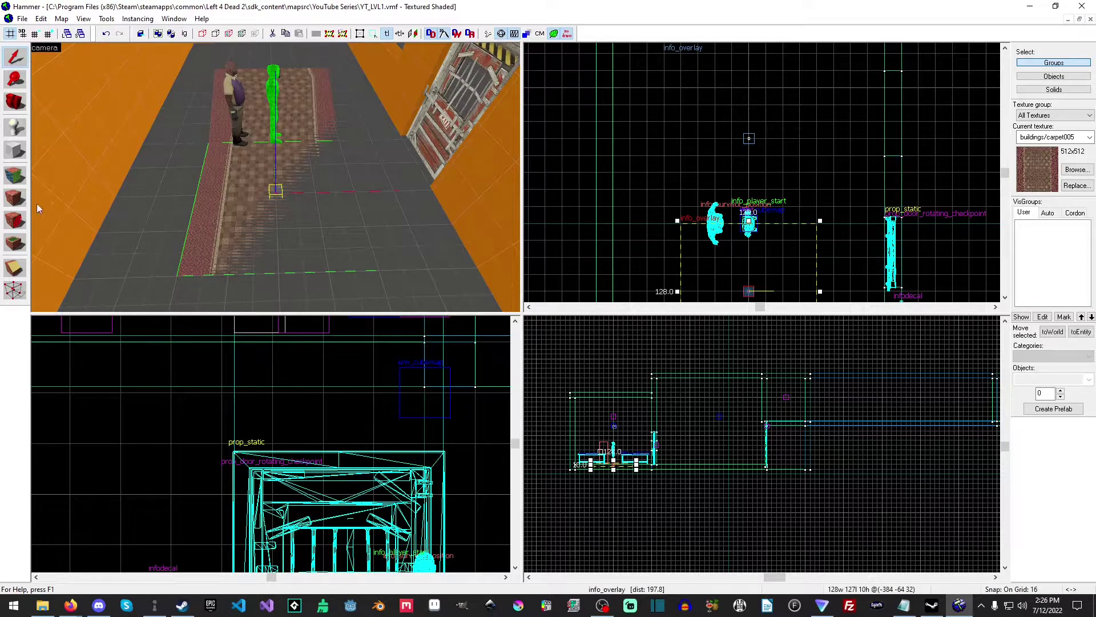
{"action": "left_click", "coordinate": [15, 244]}
{"action": "left_click_drag", "start_coordinate": [358, 176], "coordinate": [390, 192]}
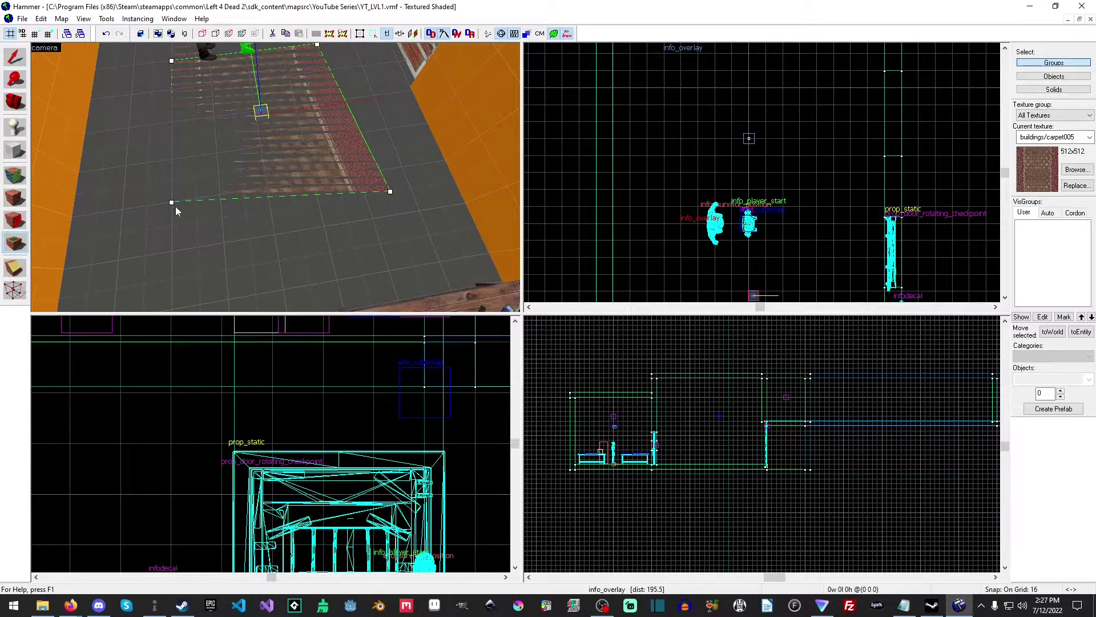
{"action": "left_click_drag", "start_coordinate": [171, 203], "coordinate": [147, 230]}
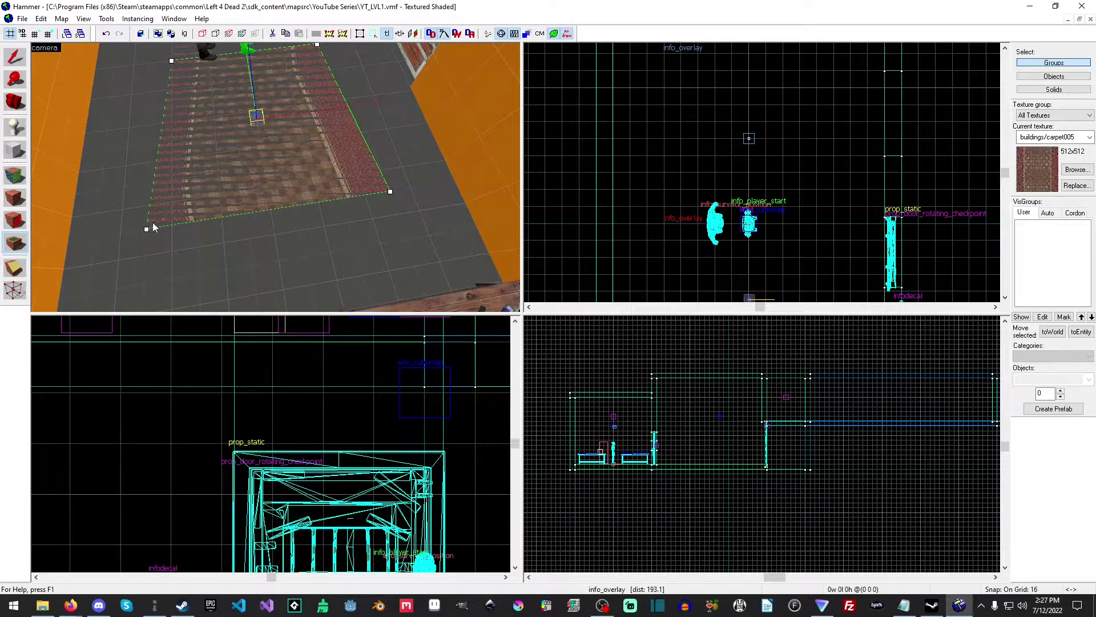
Step: Compile the map and run it in Left 4 Dead 2
{"action": "left_click", "coordinate": [22, 18]}
{"action": "left_click", "coordinate": [49, 140]}
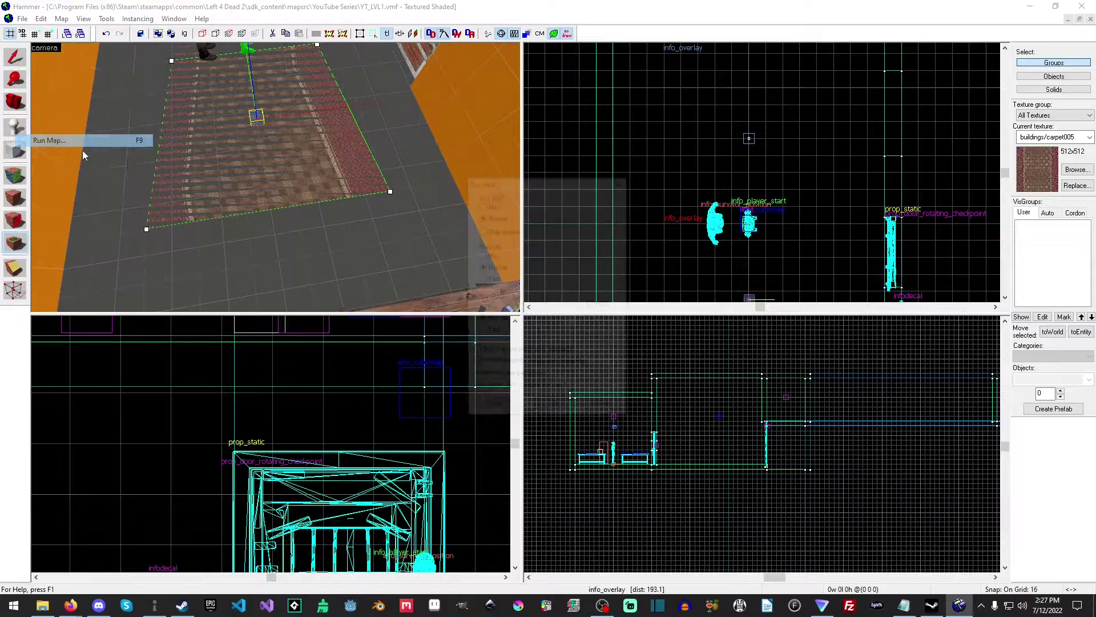
{"action": "left_click", "coordinate": [557, 409]}
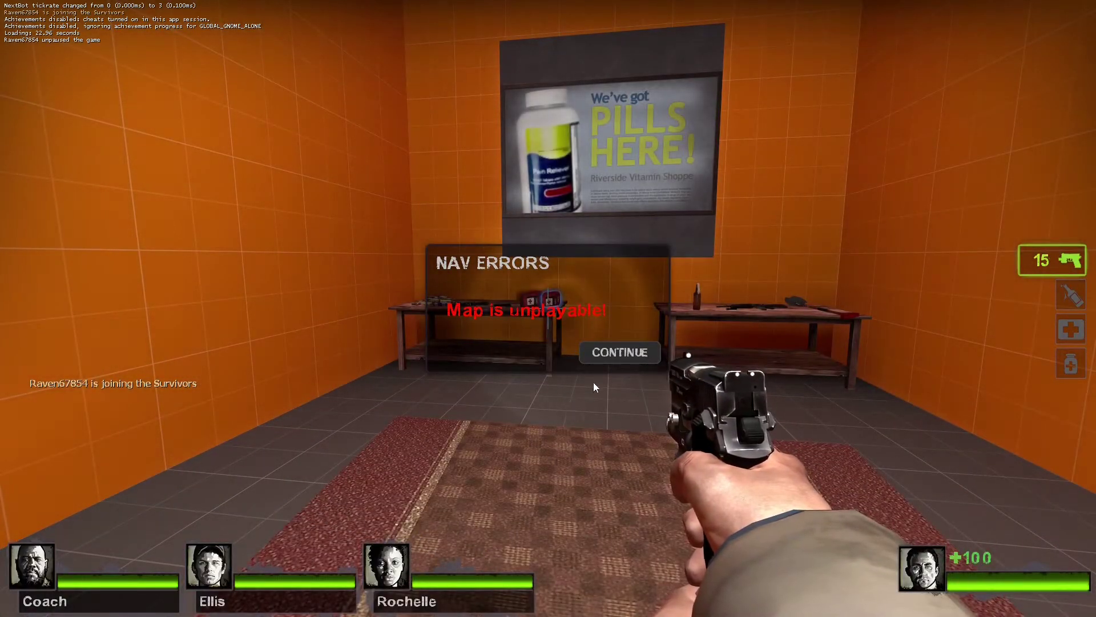
Step: Dismiss the NAV errors notice and examine the pills ad and carpet overlays in the game
{"action": "left_click", "coordinate": [619, 352]}
{"action": "key", "text": "w"}
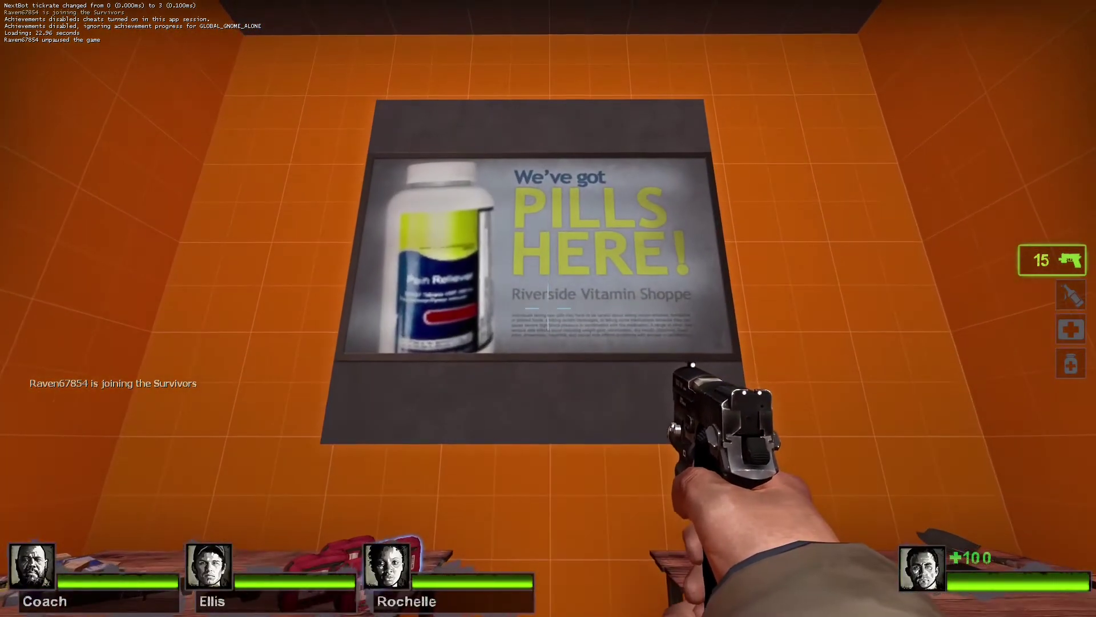
{"action": "key", "text": "w"}
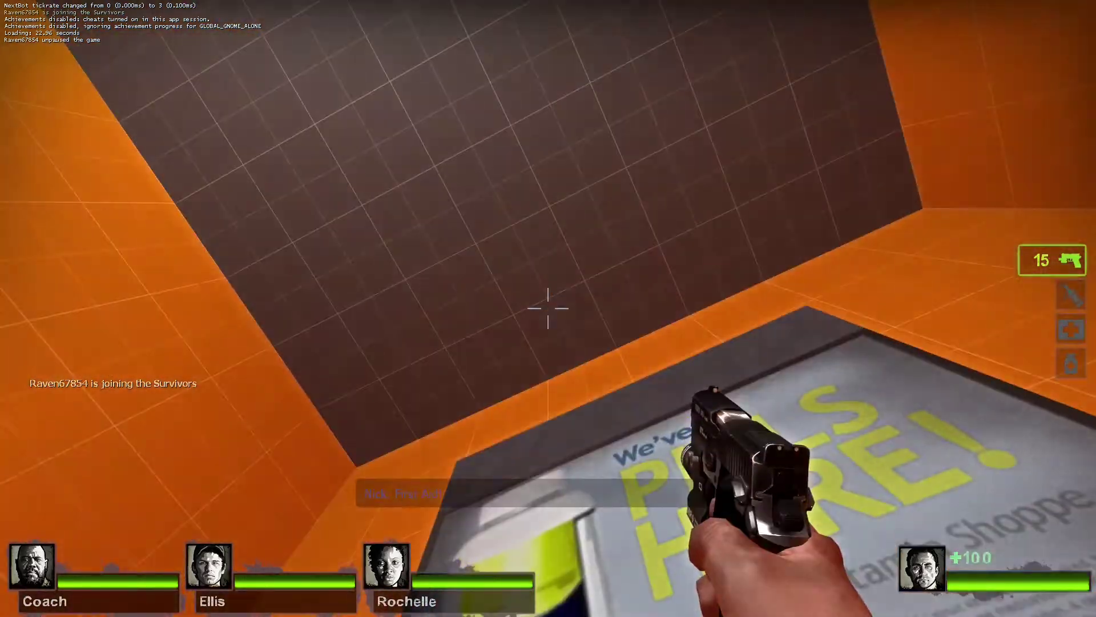
{"action": "key", "text": "w"}
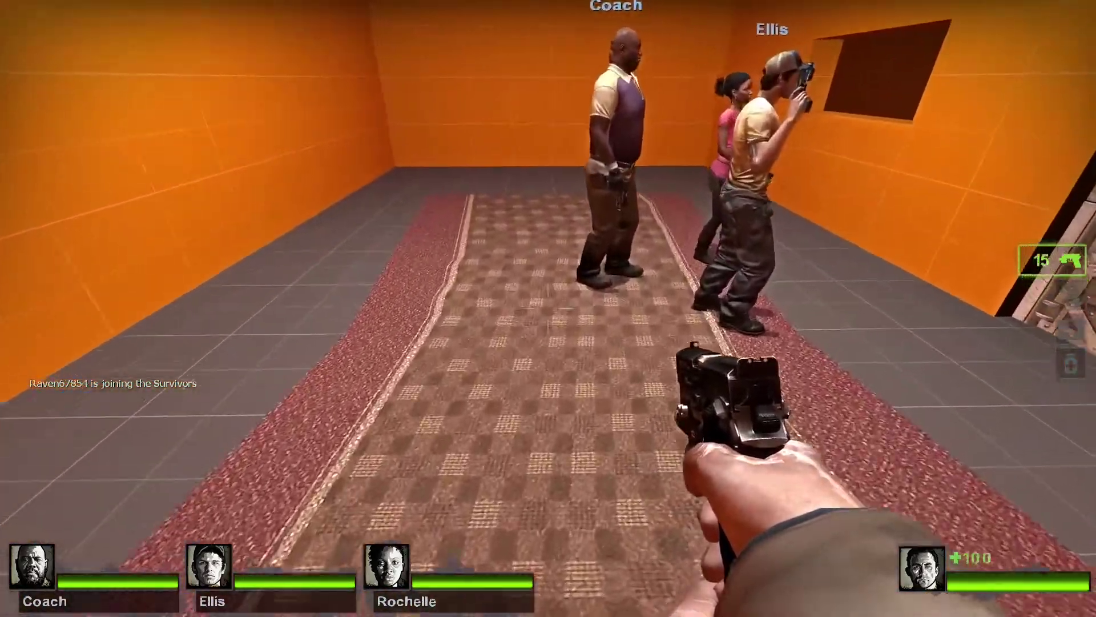
Step: Open the exit door, go through it and examine the safe-house decal on the wall outside
{"action": "key", "text": "a"}
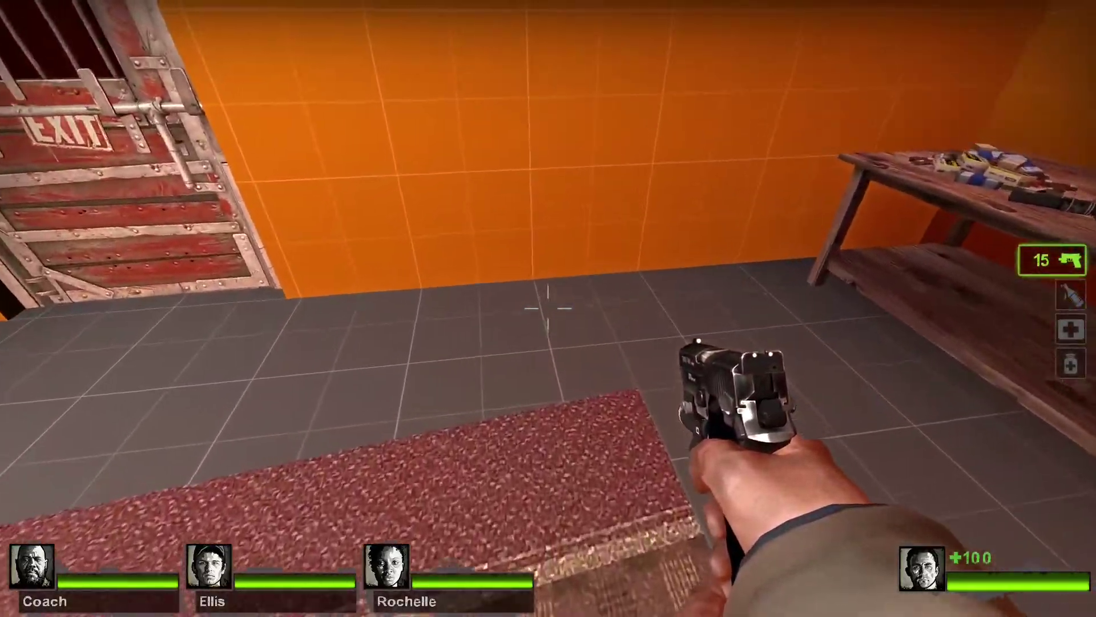
{"action": "key", "text": "w"}
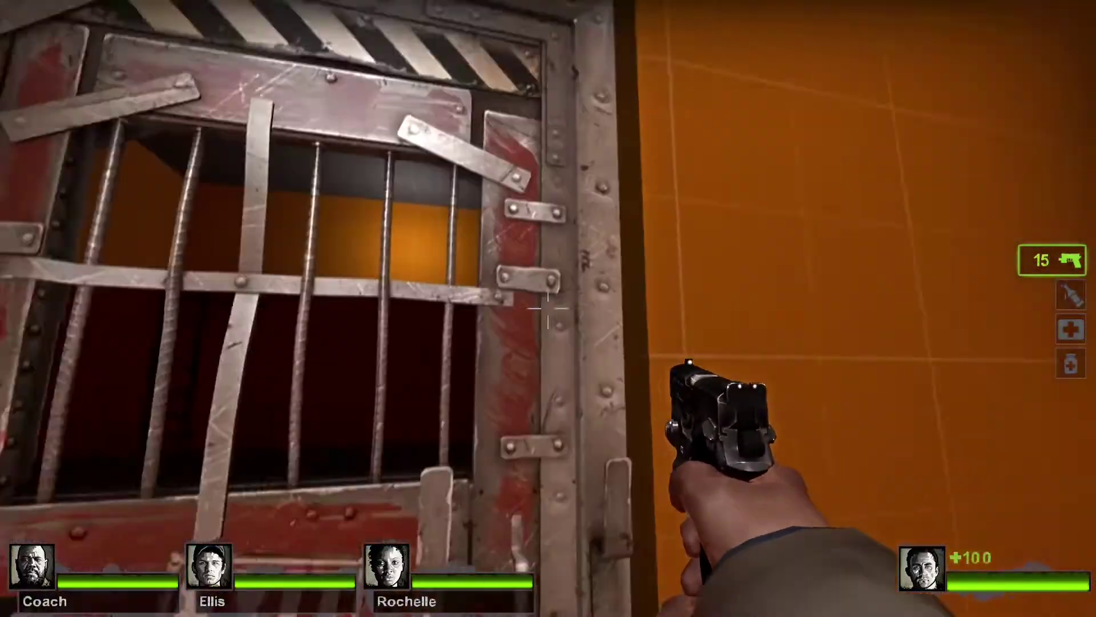
{"action": "key", "text": "e"}
{"action": "key", "text": "w"}
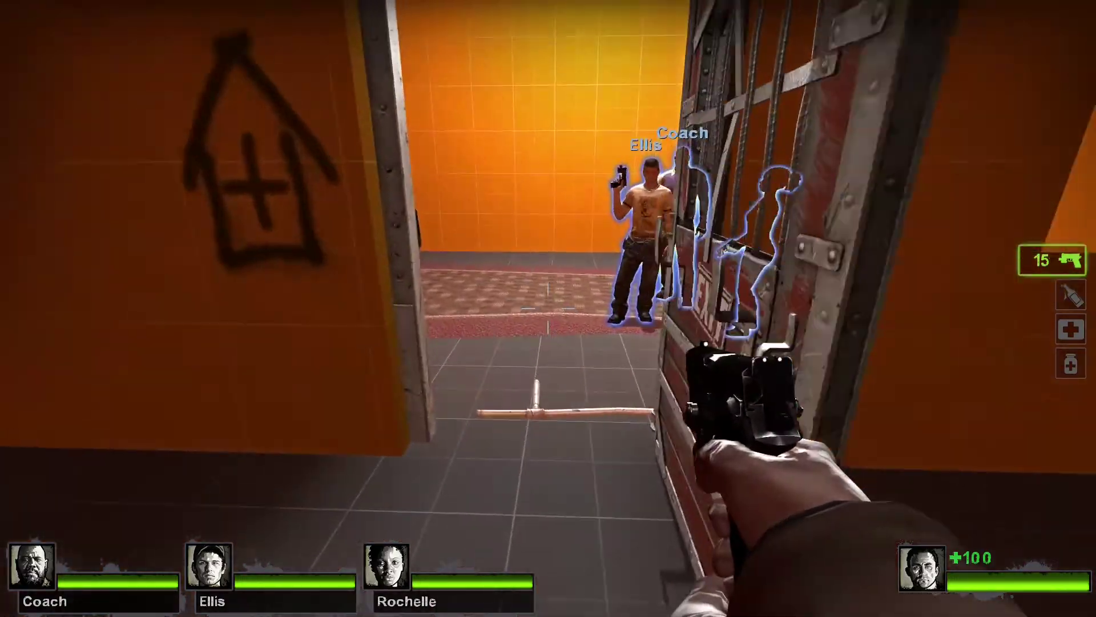
{"action": "key", "text": "w"}
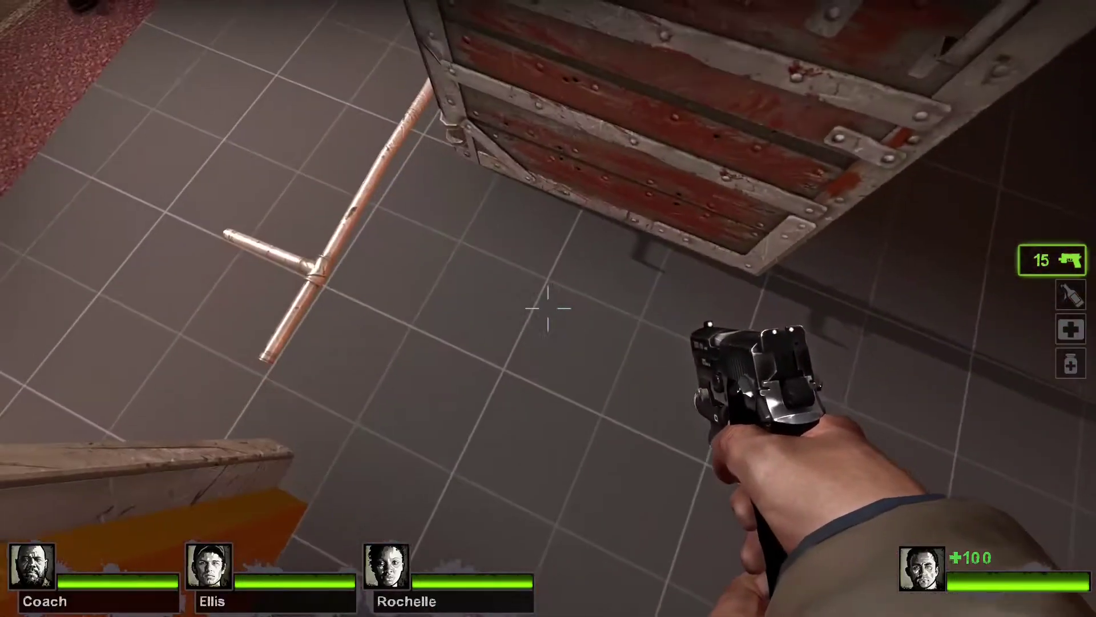
Step: Take the assault rifle from the table and fire at the far wall to test bullet-hole decals
{"action": "key", "text": "w"}
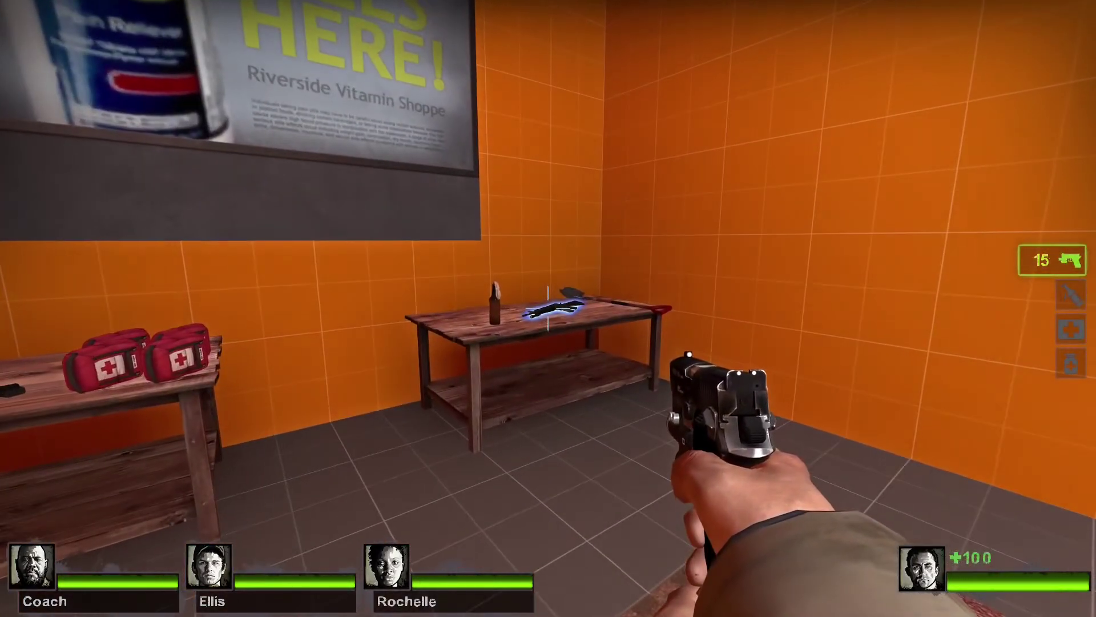
{"action": "key", "text": "e"}
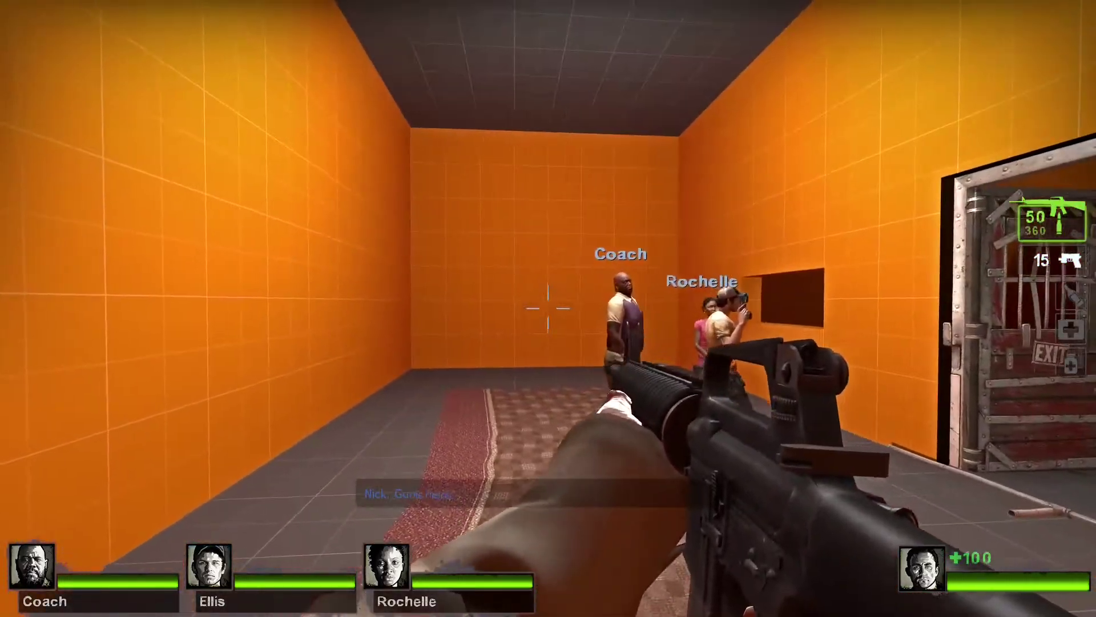
{"action": "left_click", "coordinate": [548, 309]}
{"action": "key", "text": "r"}
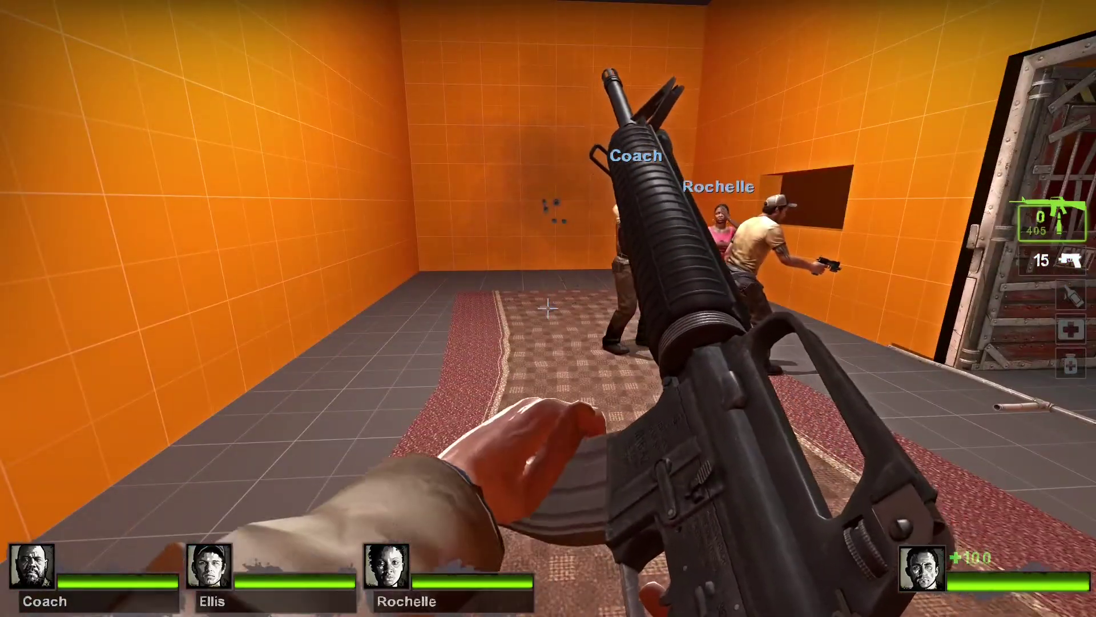
Step: Walk around the joined carpets and examine their seam and edges on the floor
{"action": "key", "text": "a"}
{"action": "key", "text": "a"}
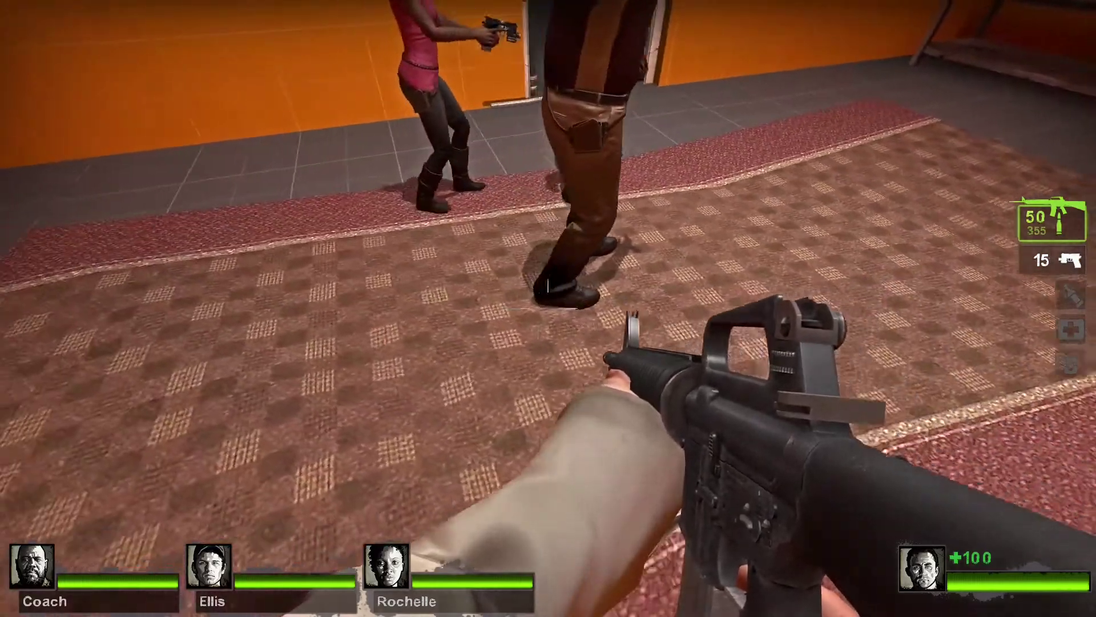
{"action": "key", "text": "s"}
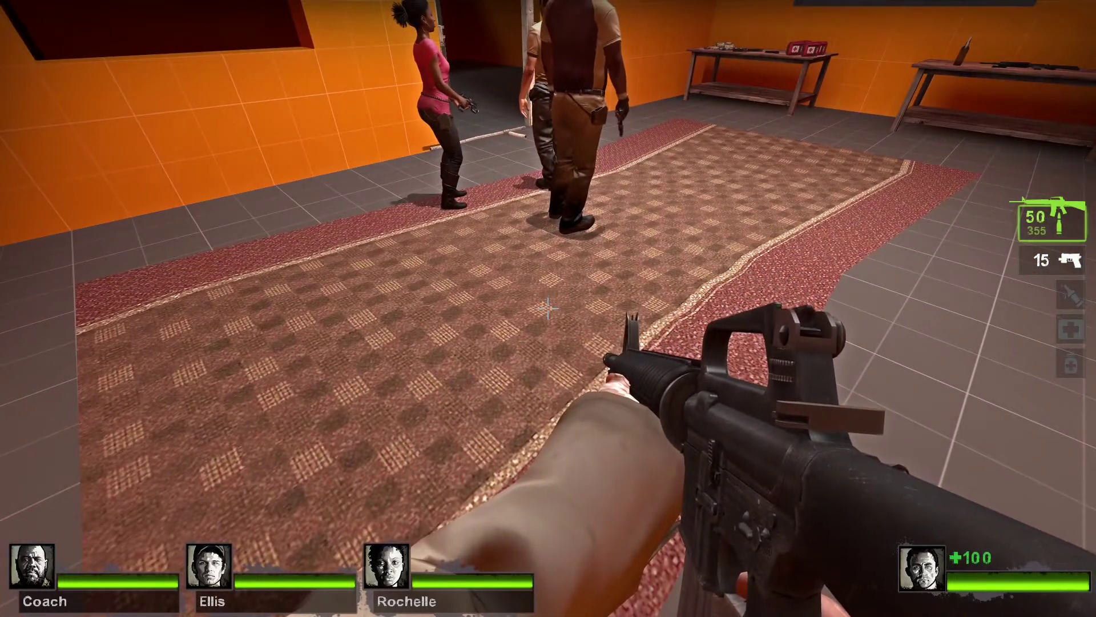